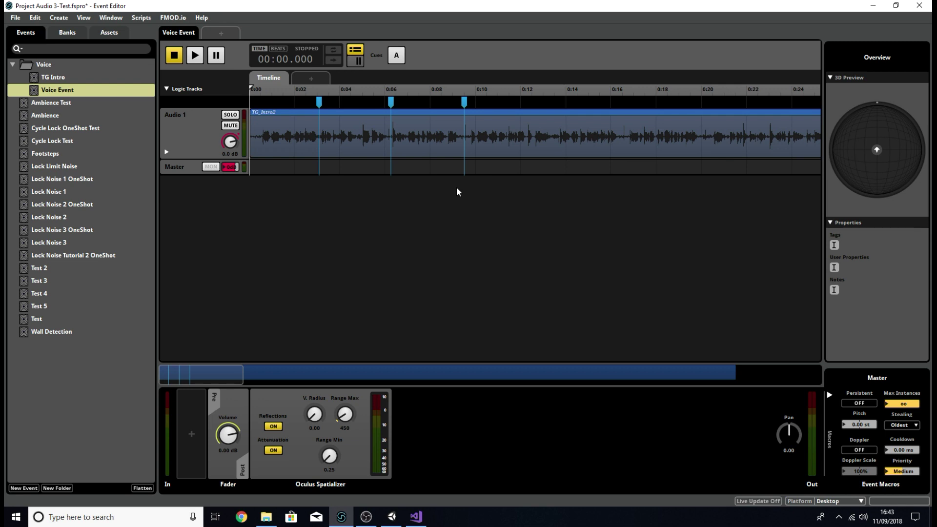
Add and then delete an extra sustain point at 0:11, and preview the Voice Event to its 00:03 hold.
right_click(512, 101)
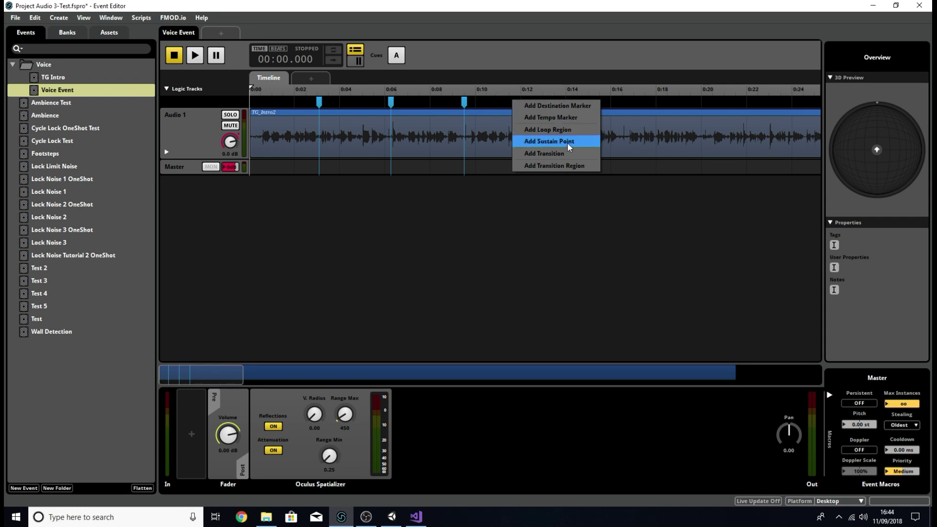
click(567, 142)
right_click(509, 103)
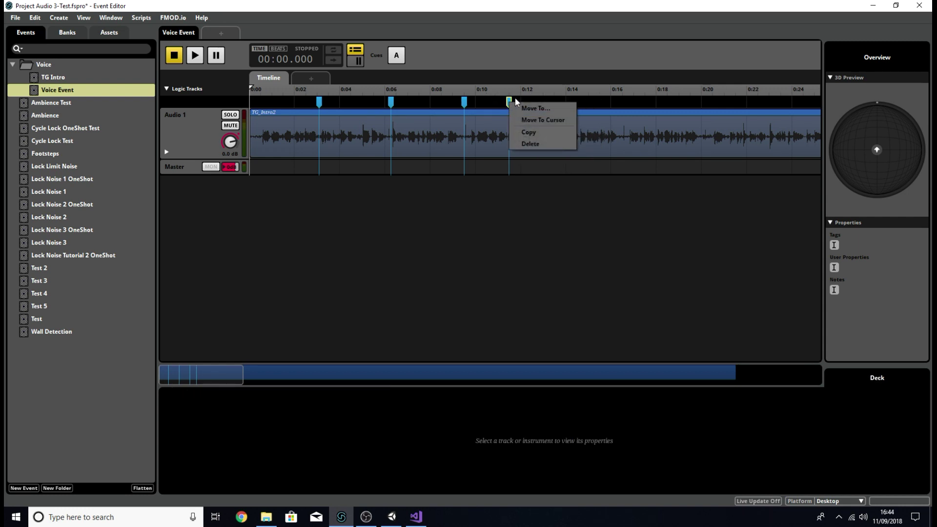
click(547, 141)
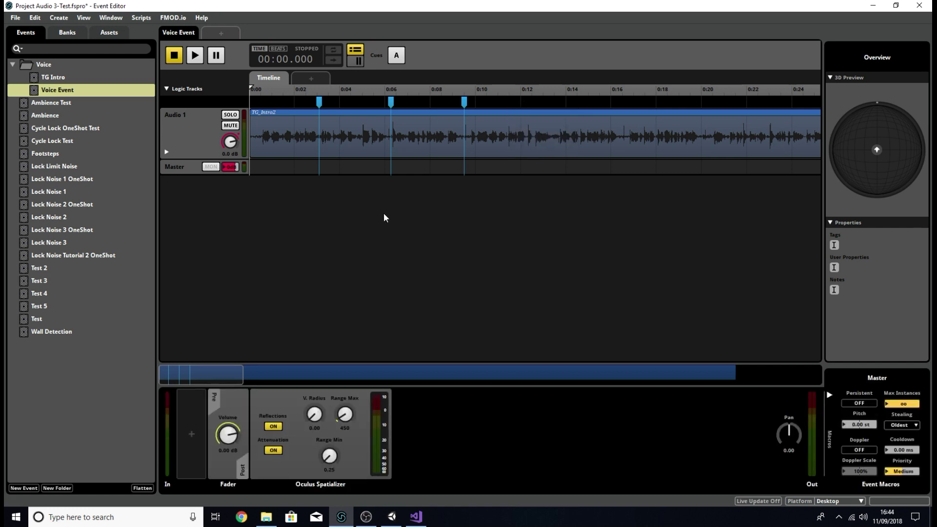
click(195, 56)
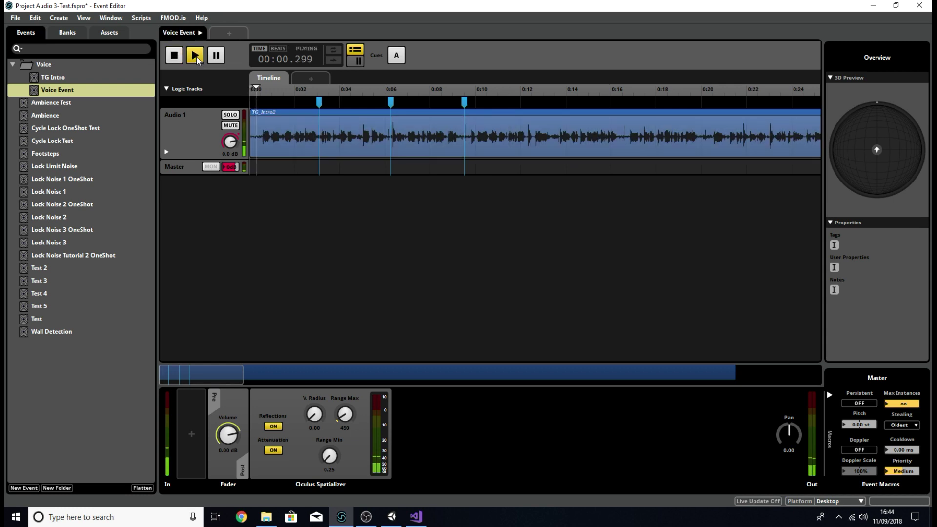
Trigger cue A (Keyoff) so playback leaves the 0:03 point and holds at 0:06.
click(396, 57)
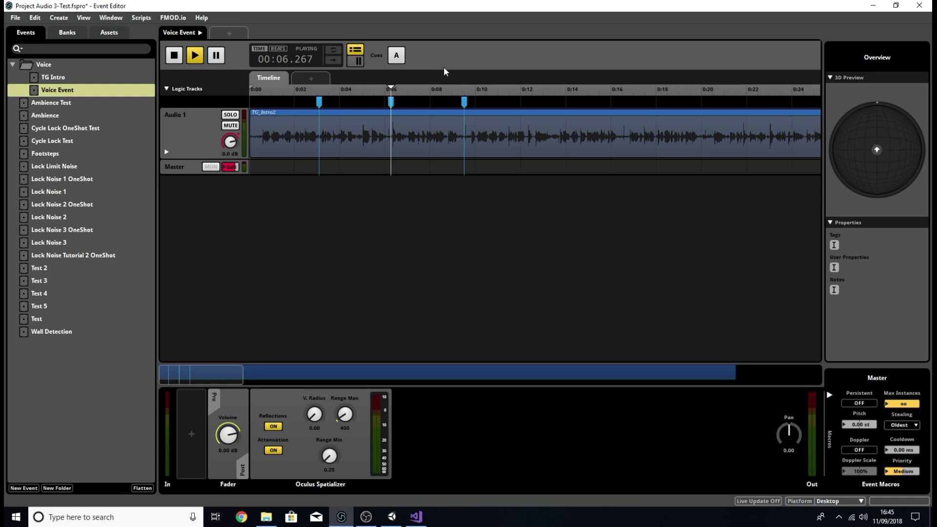
Release the 0:06 sustain point with cue A, then stop the preview back at 00:00.000.
click(399, 57)
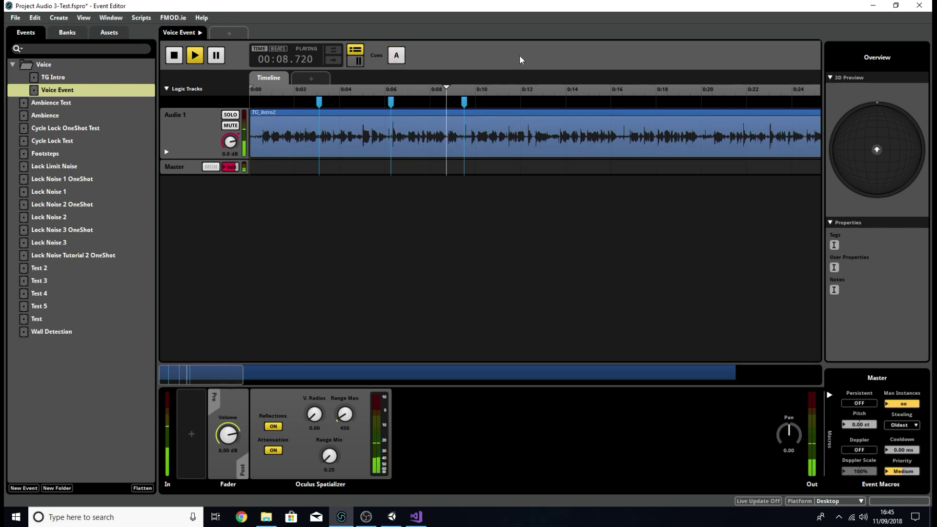
click(175, 56)
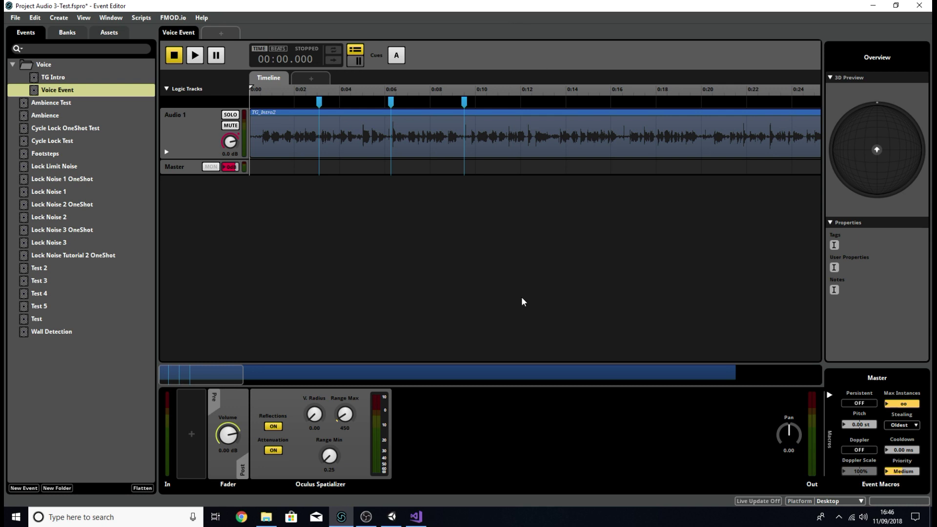
Clear the Unity console and inspect the trigger Cube, the Speaker's Audio script and the player's camera.
click(394, 517)
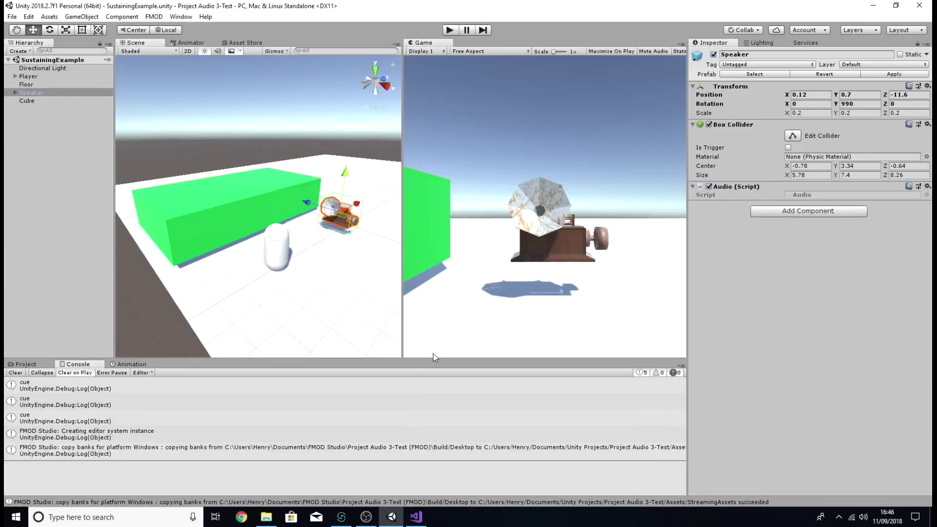
click(22, 373)
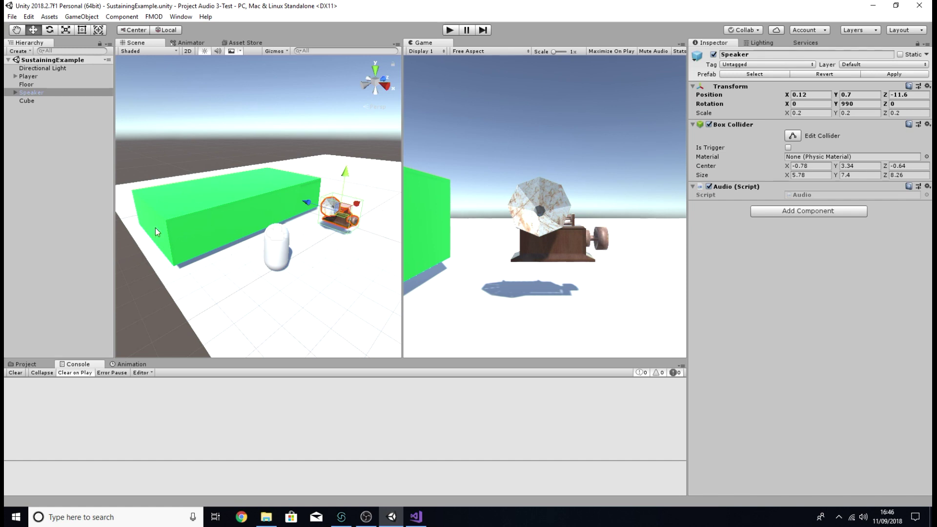
click(205, 209)
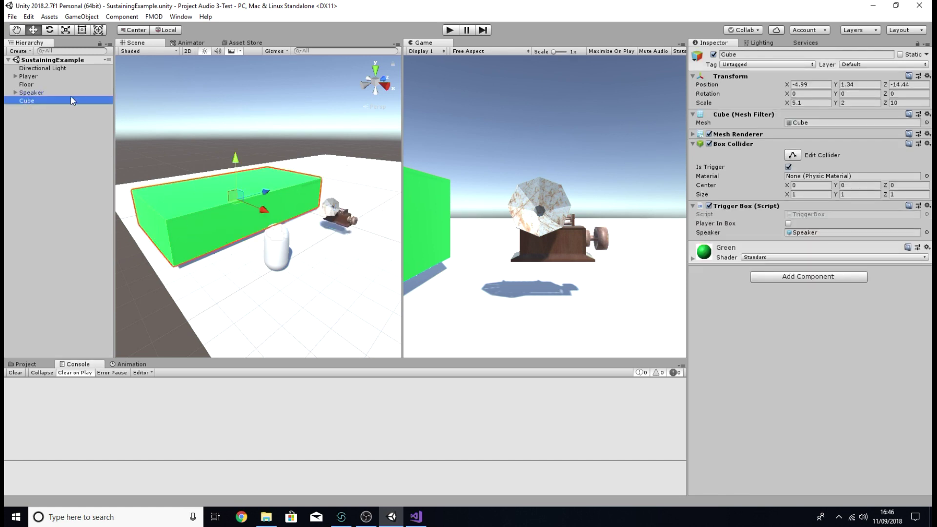
click(39, 92)
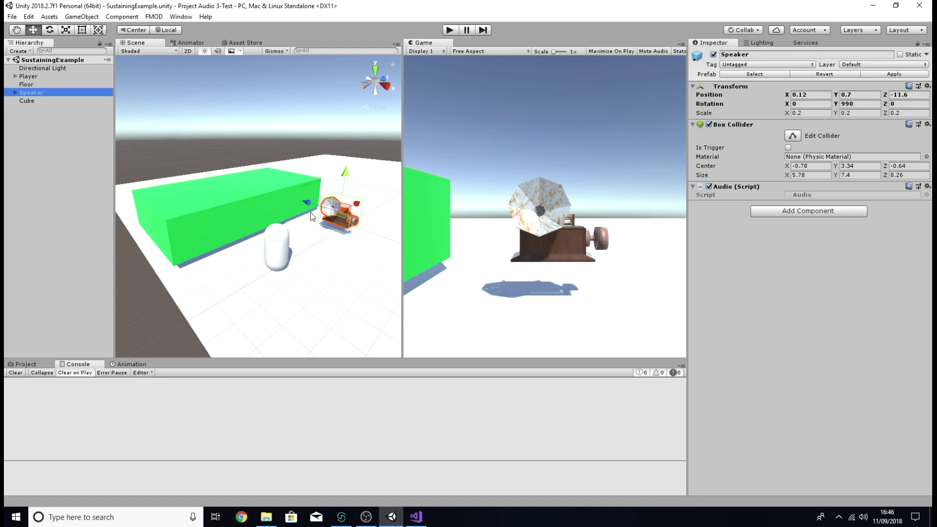
right_click(280, 244)
click(279, 244)
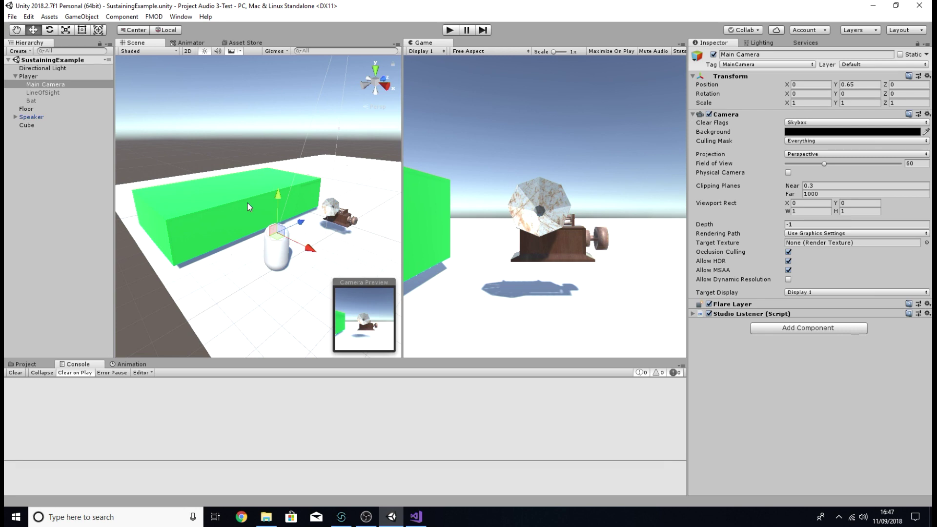
Play-test the scene, walking the player into the green trigger box to log 'cue', then stop.
click(450, 30)
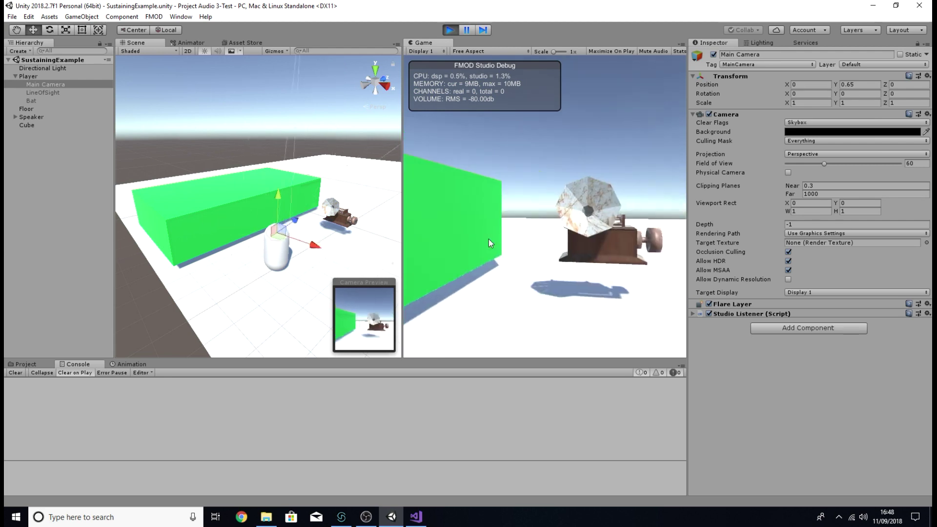
key(a)
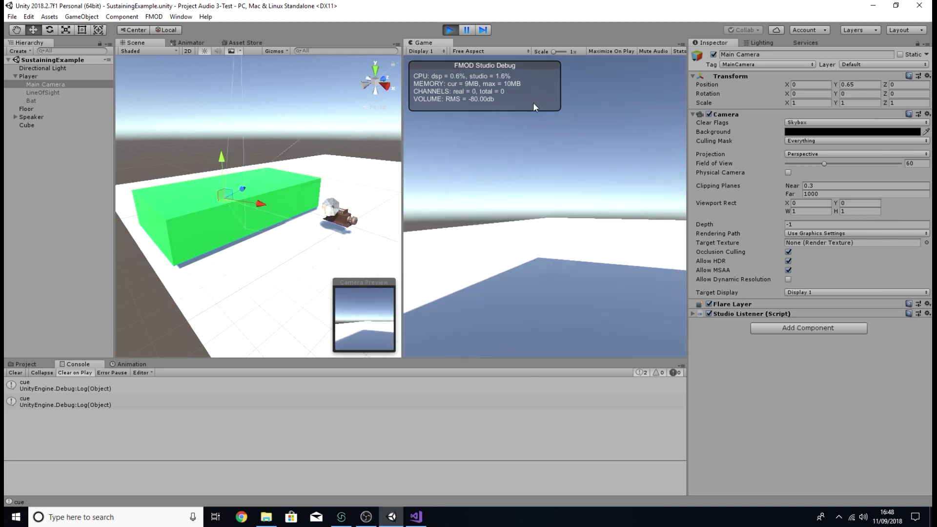
click(450, 29)
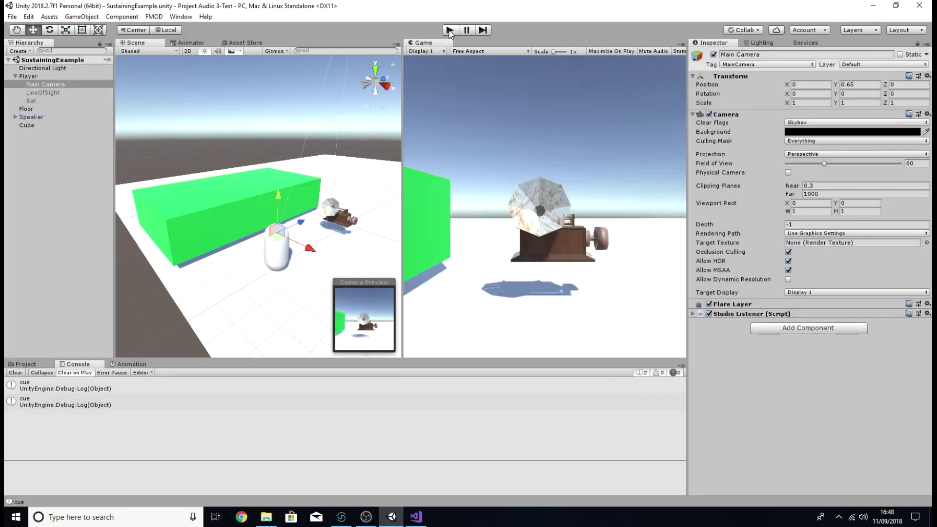
mouse_move(415, 521)
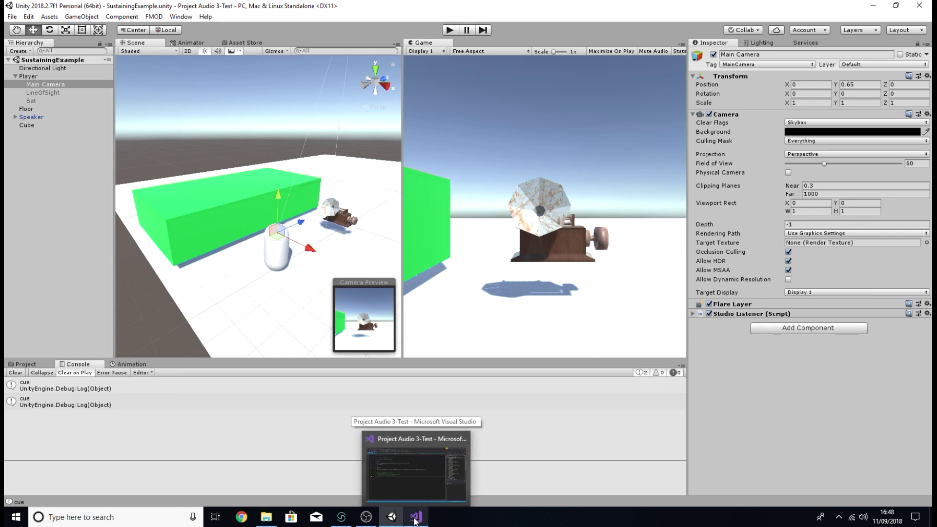
click(415, 521)
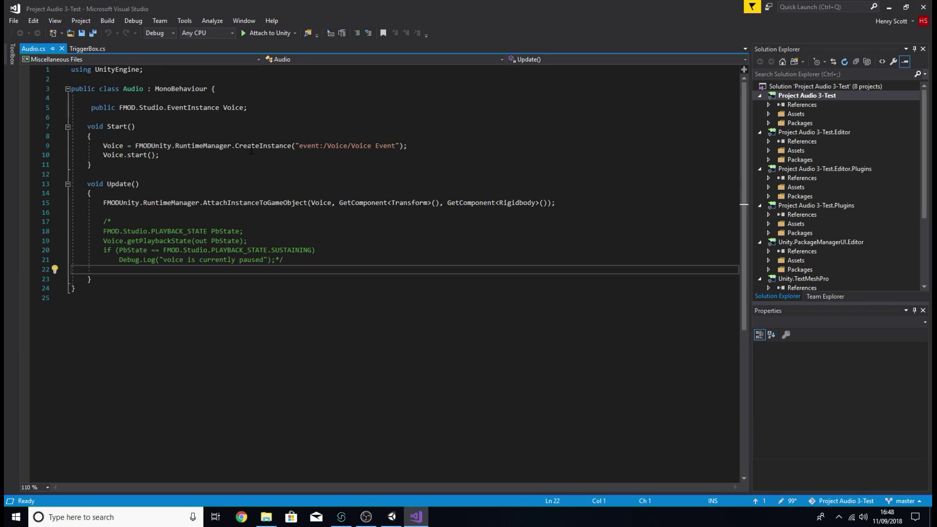
click(392, 517)
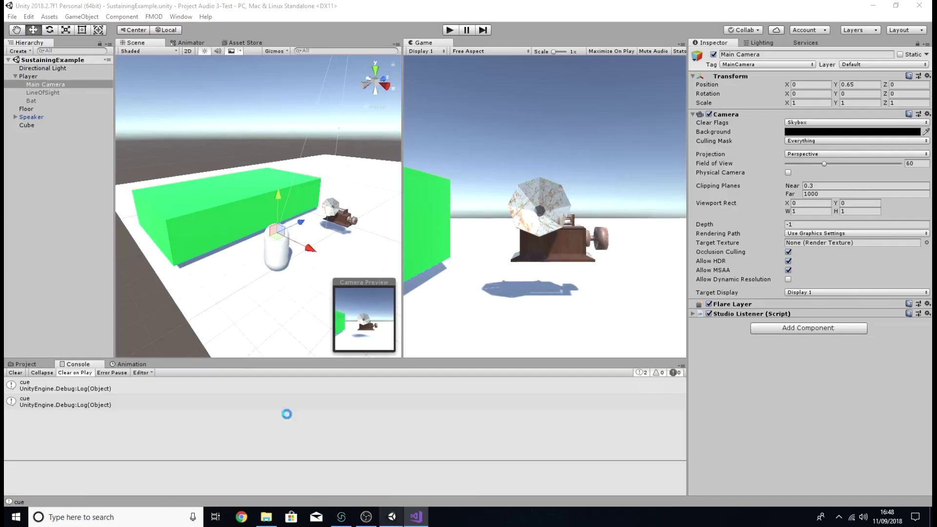
click(31, 118)
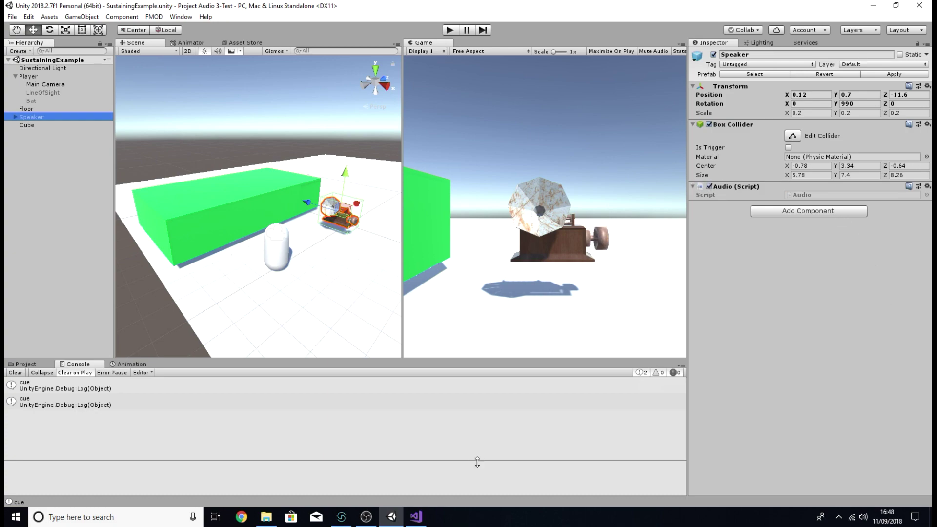
click(416, 517)
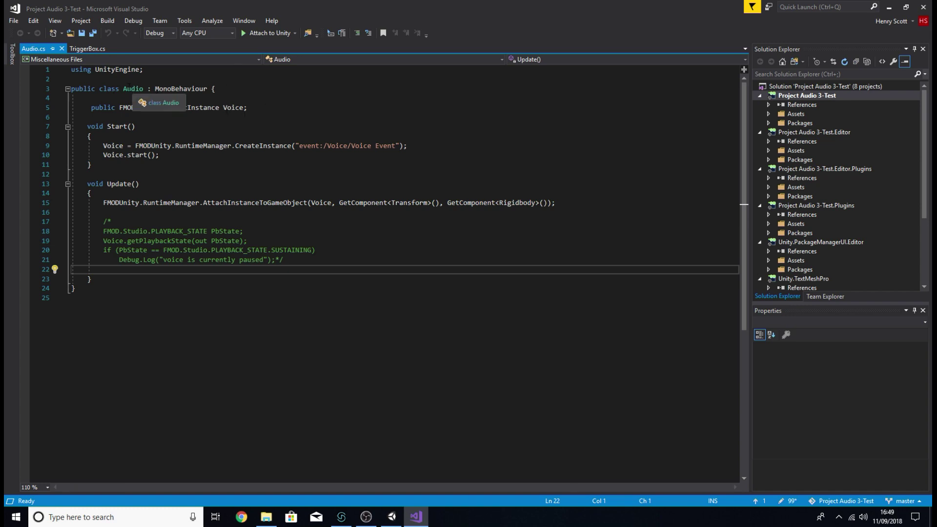
click(89, 50)
click(36, 49)
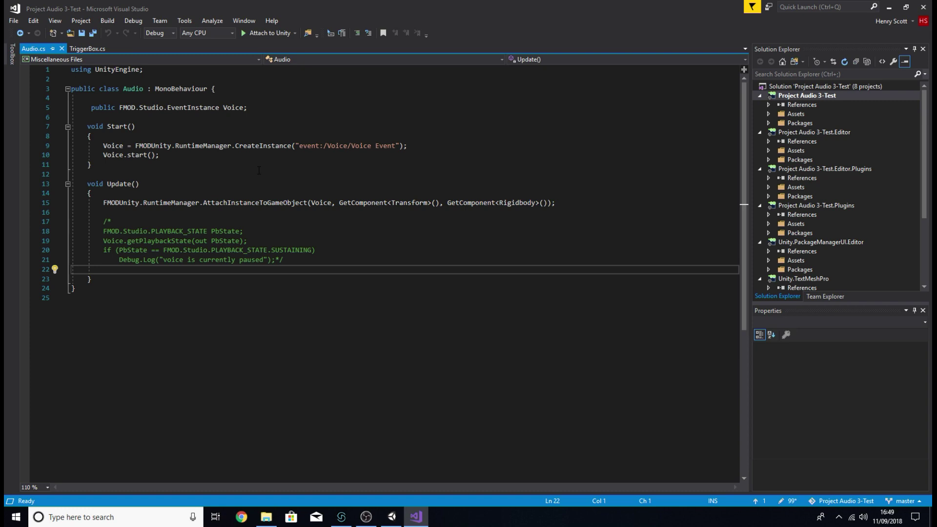
click(392, 517)
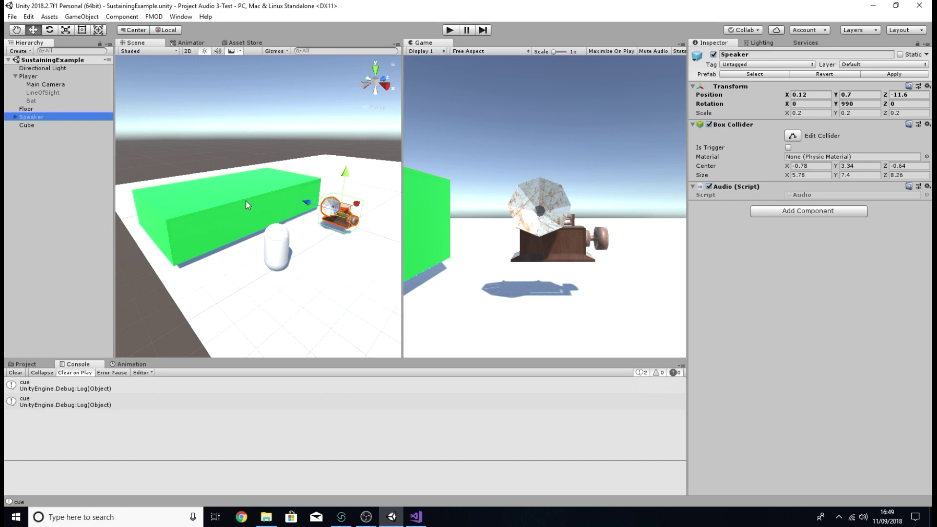
click(26, 126)
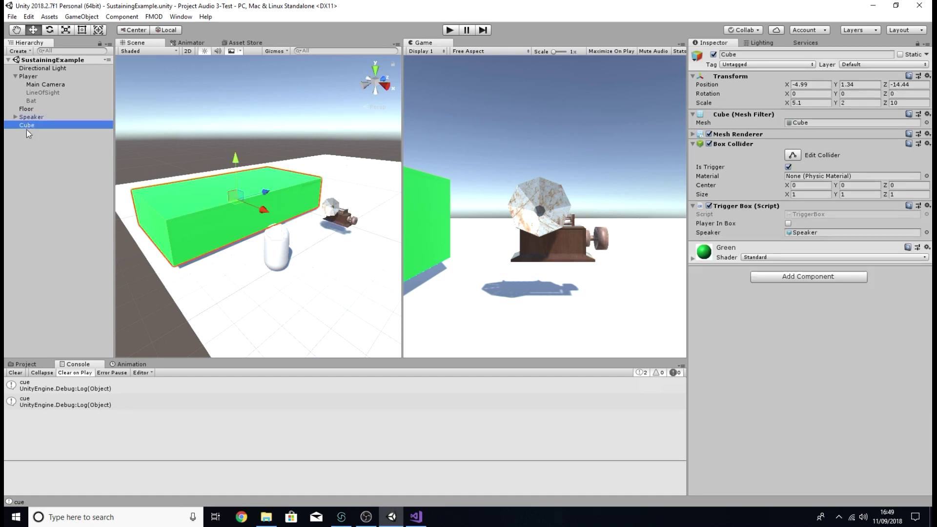
click(29, 118)
click(416, 517)
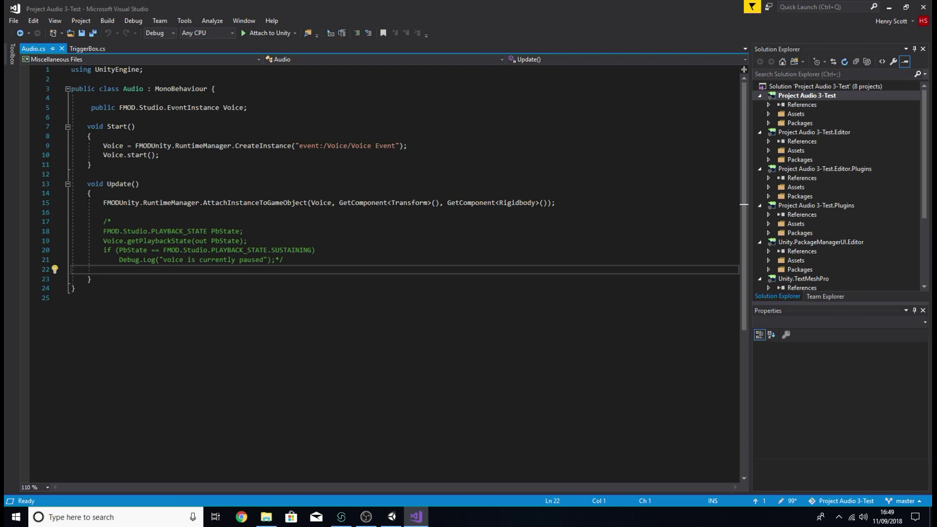
drag(115, 108, 91, 107)
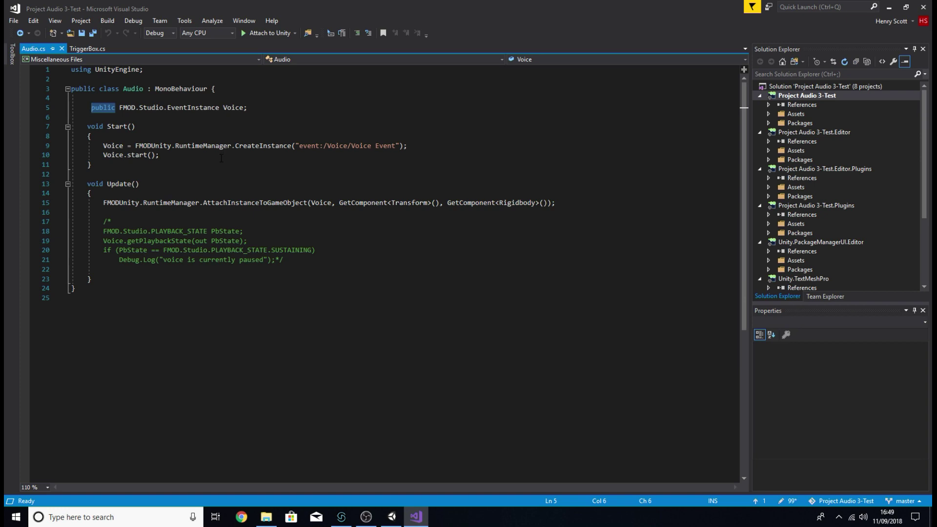
click(221, 158)
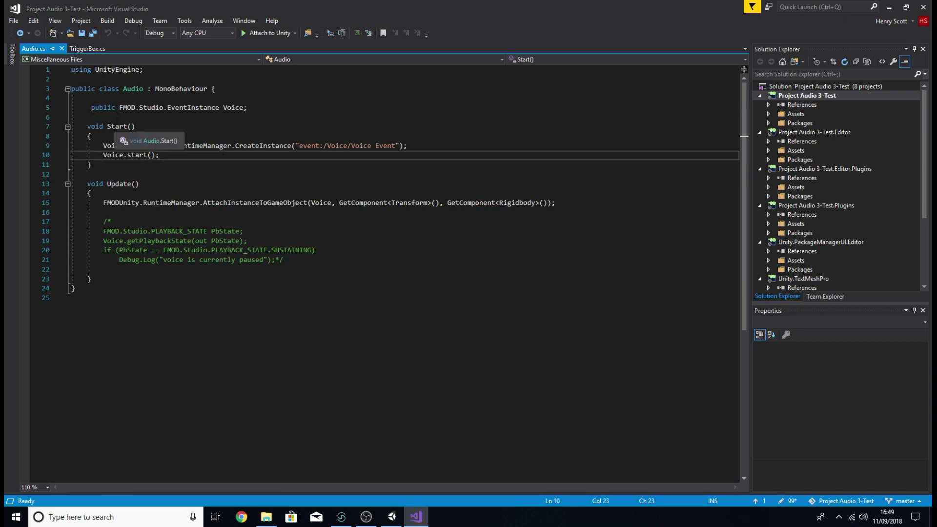
click(117, 126)
click(152, 145)
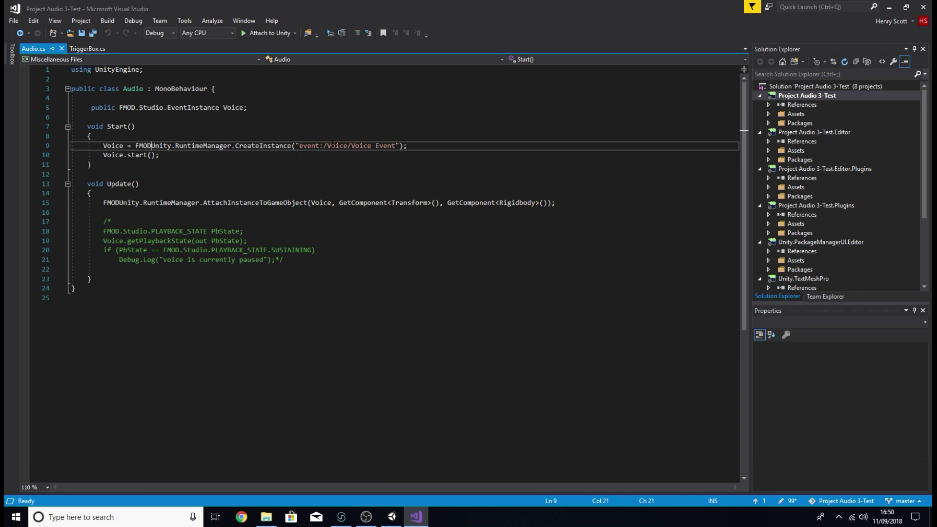
click(392, 517)
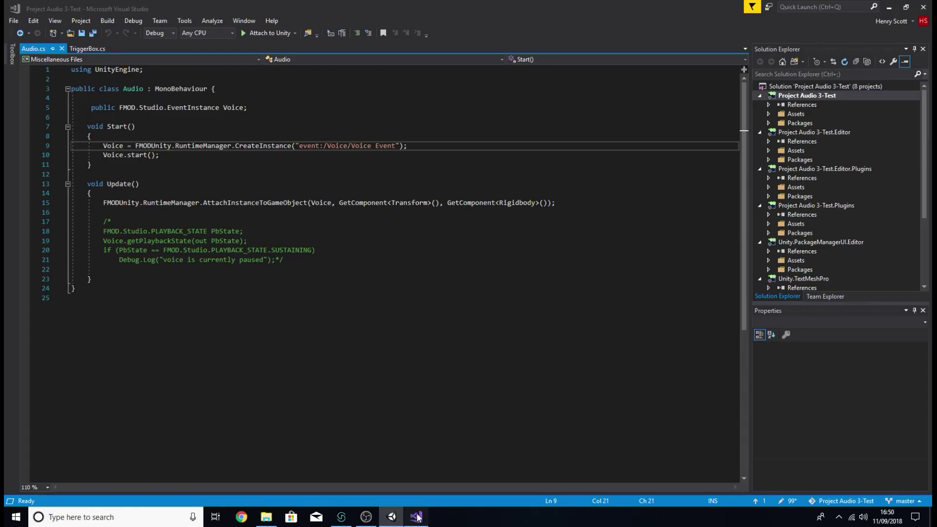
click(416, 517)
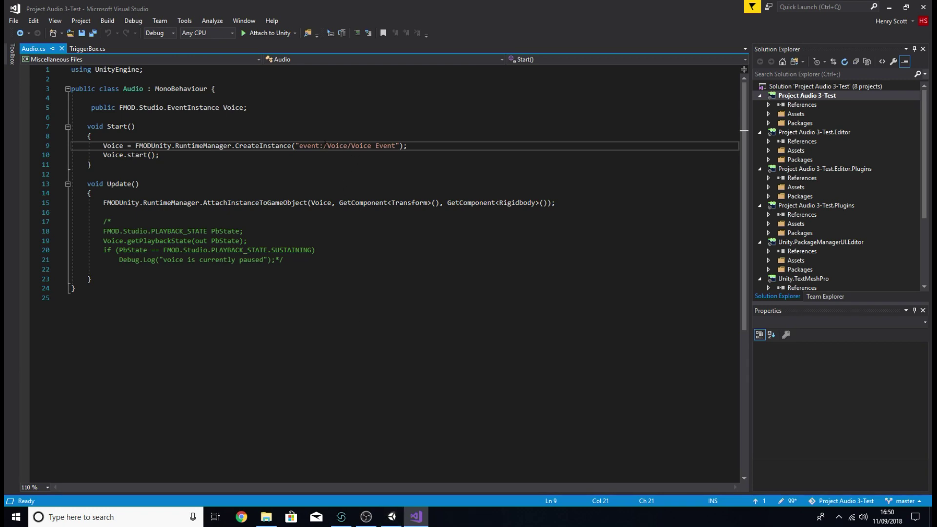
click(350, 517)
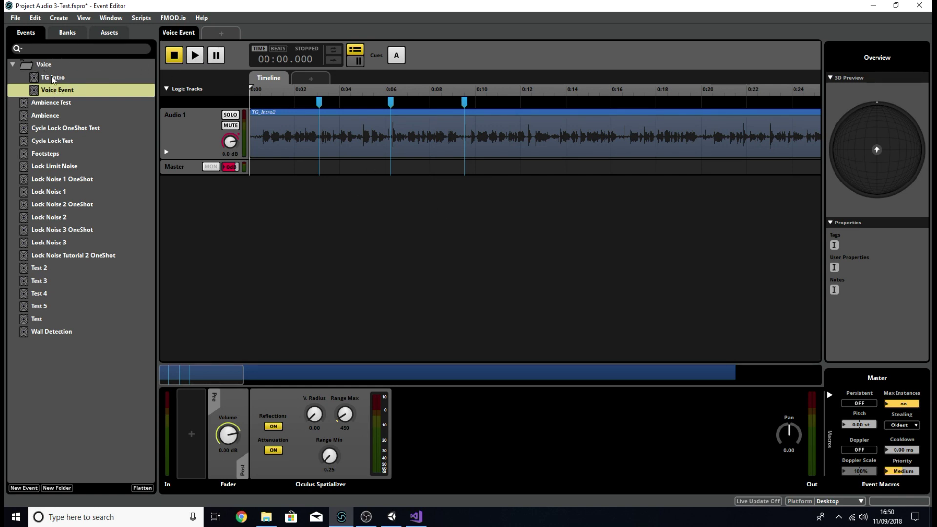
click(416, 517)
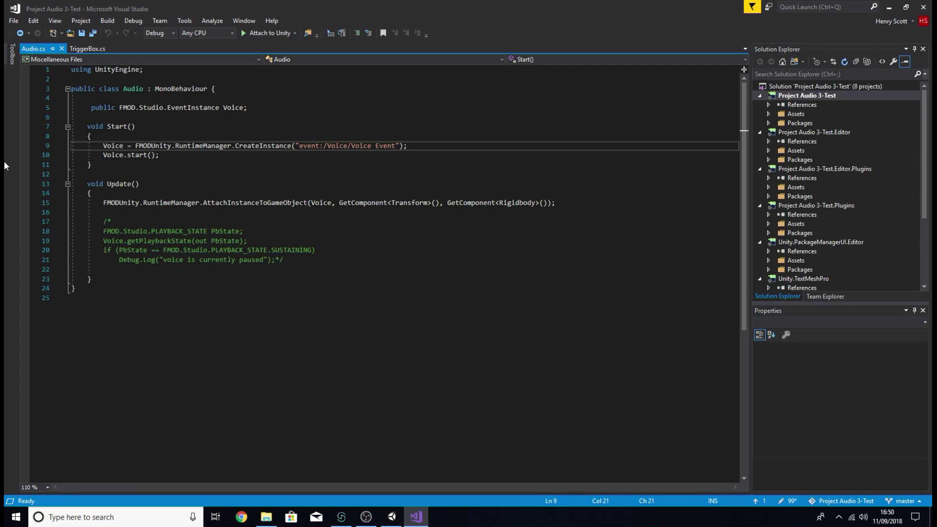
Review Audio.cs's Voice field references and the AttachInstanceToGameObject statement on line 15.
click(108, 156)
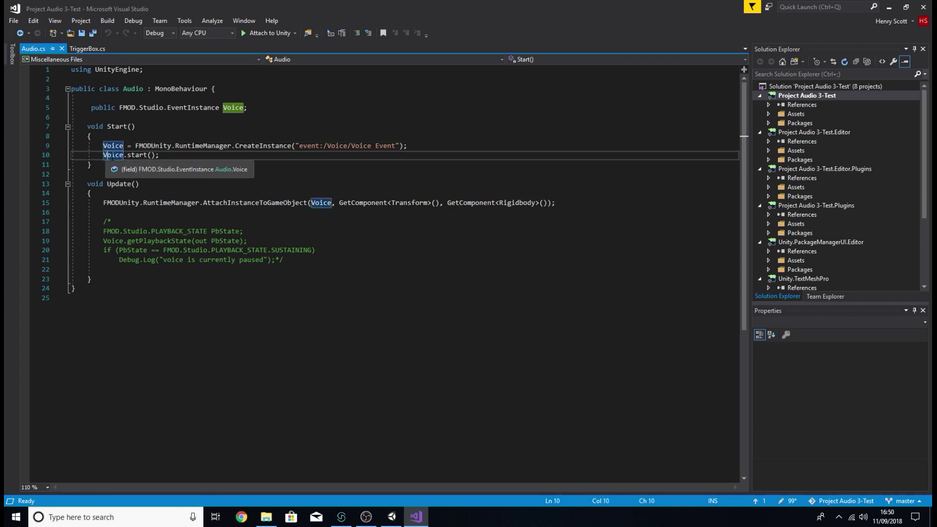
key(End)
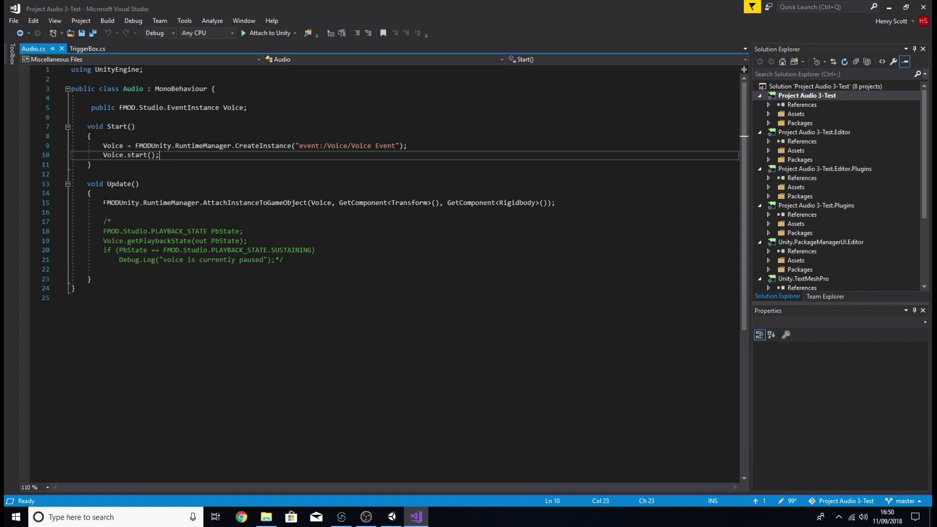
drag(104, 203, 592, 201)
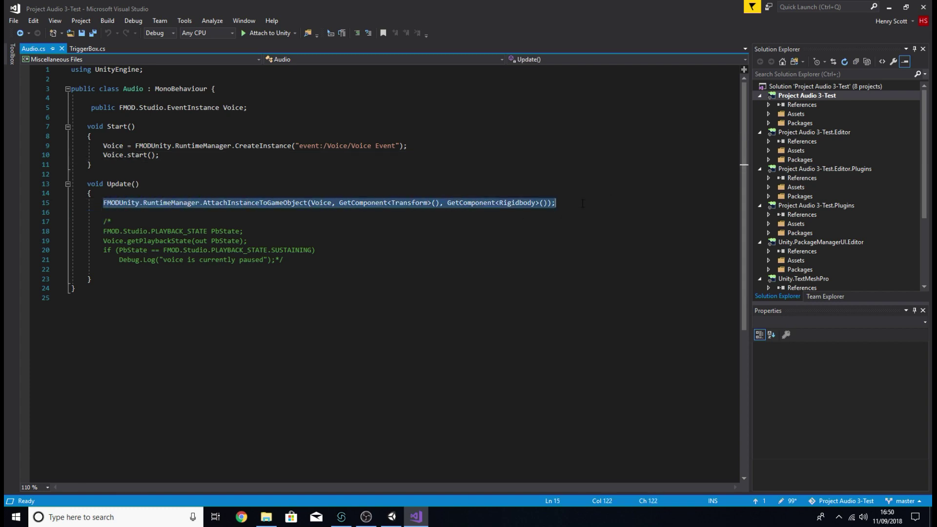
click(582, 204)
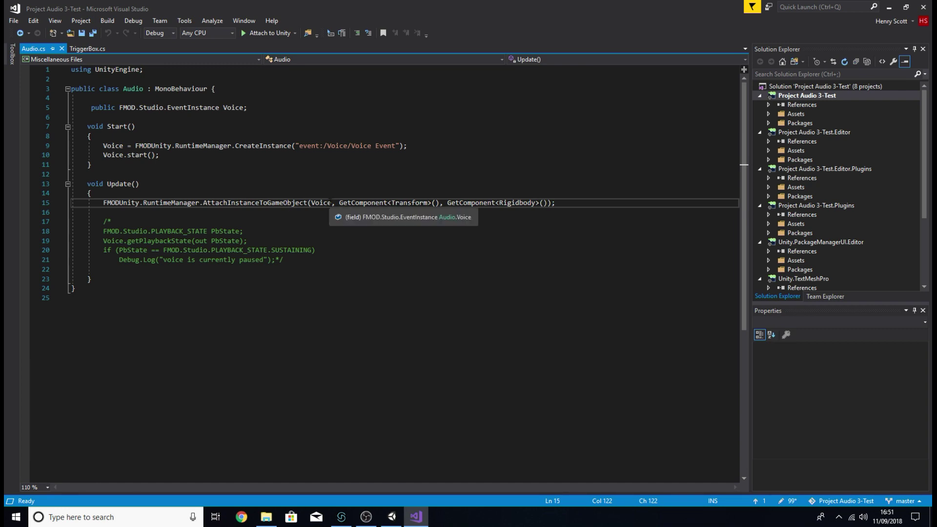
Pass through Unity and come back to Audio.cs in Visual Studio.
key(alt+Tab)
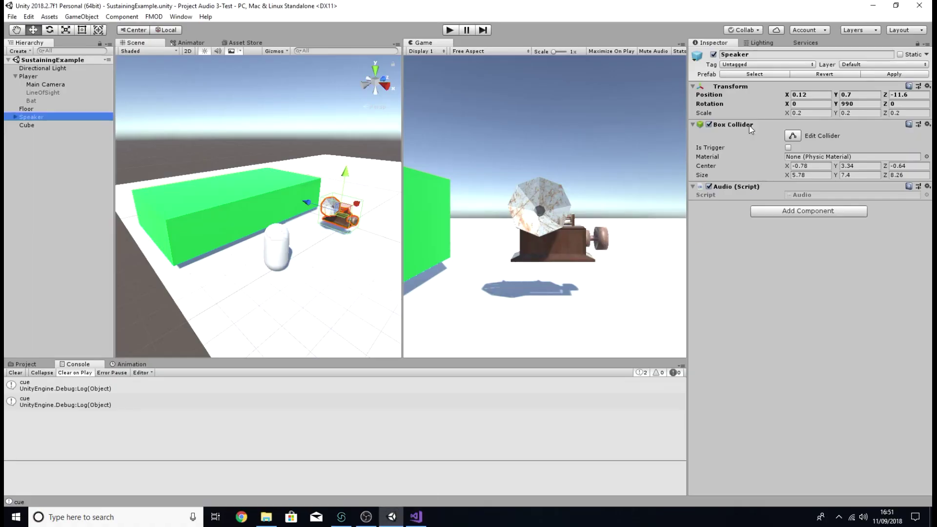
click(416, 517)
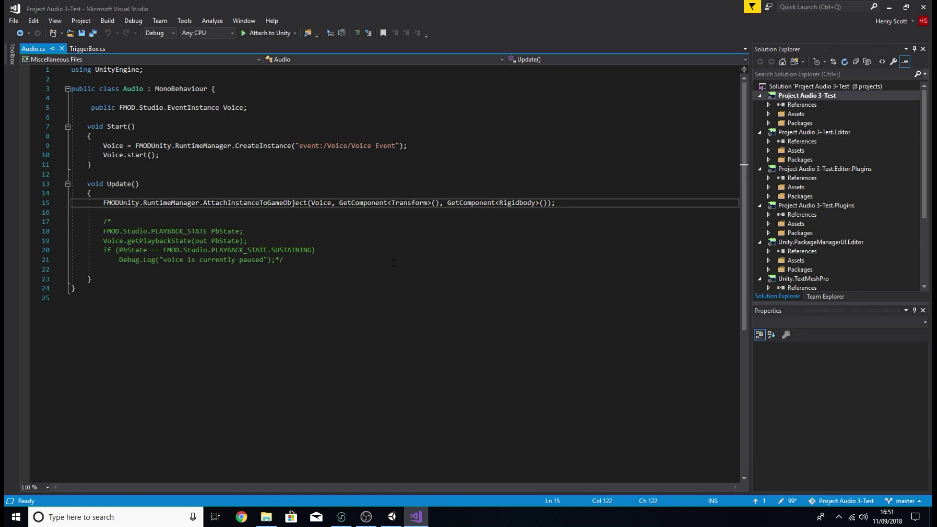
Look over Audio.cs line 15 and the commented Debug.Log line, then bring up TriggerBox.cs.
drag(103, 203, 592, 203)
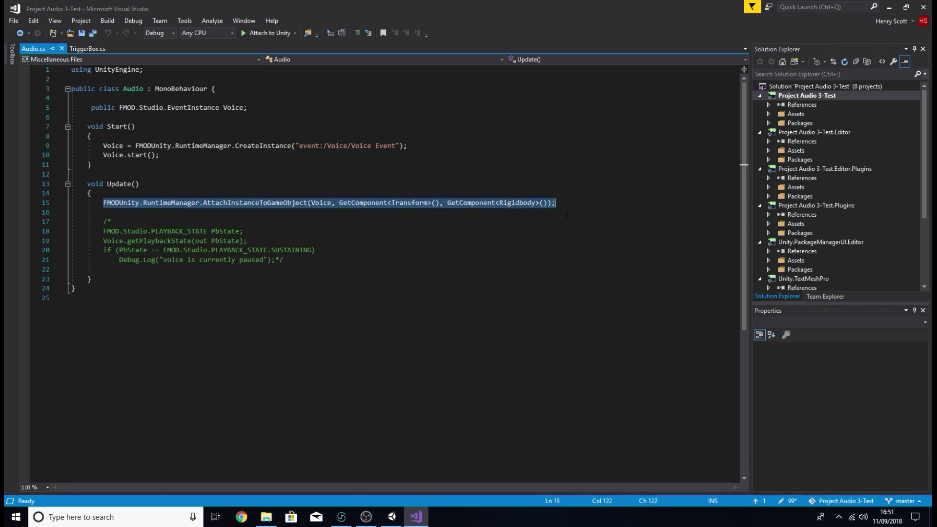
click(334, 259)
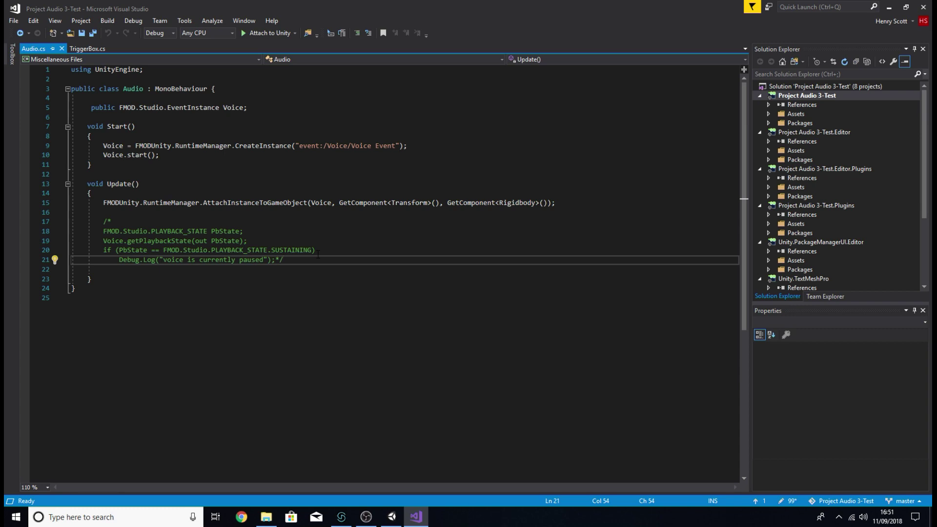
click(82, 48)
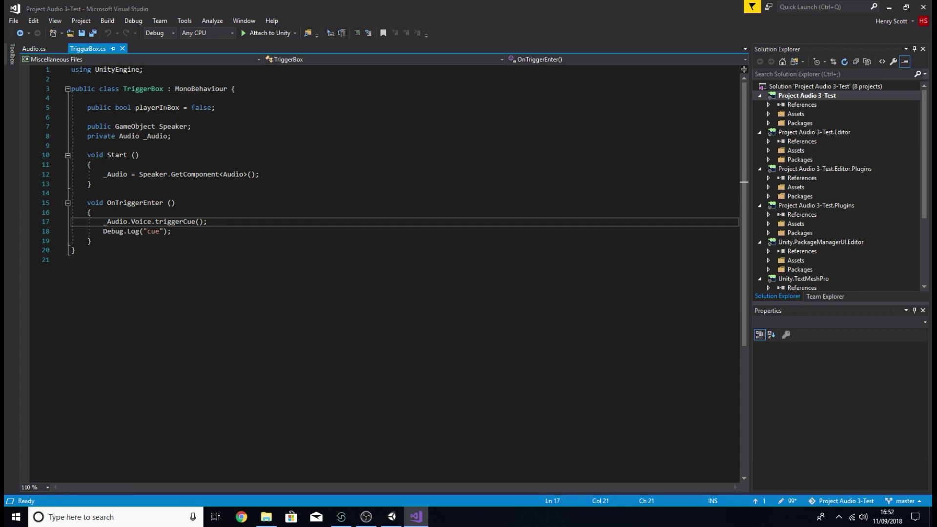
Comment out TriggerBox.cs's playerInBox declaration with // and switch back to Unity.
click(39, 48)
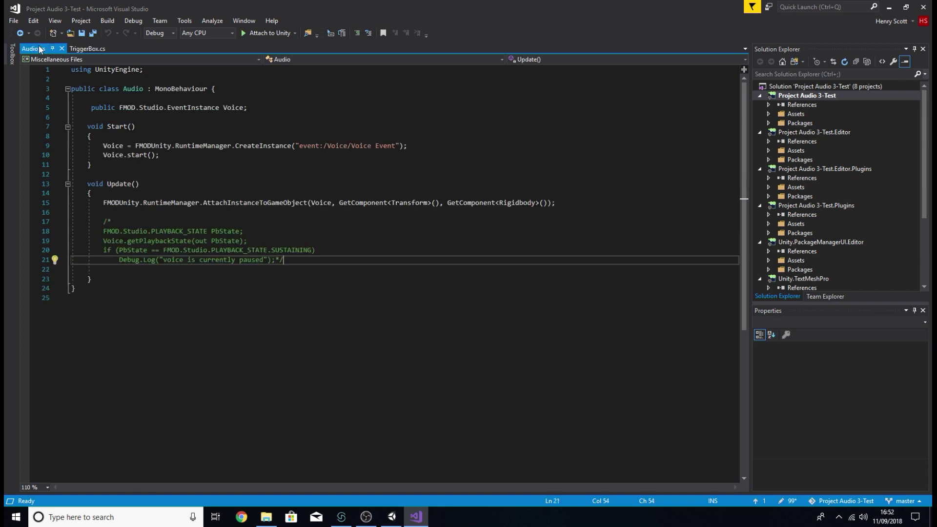
click(93, 51)
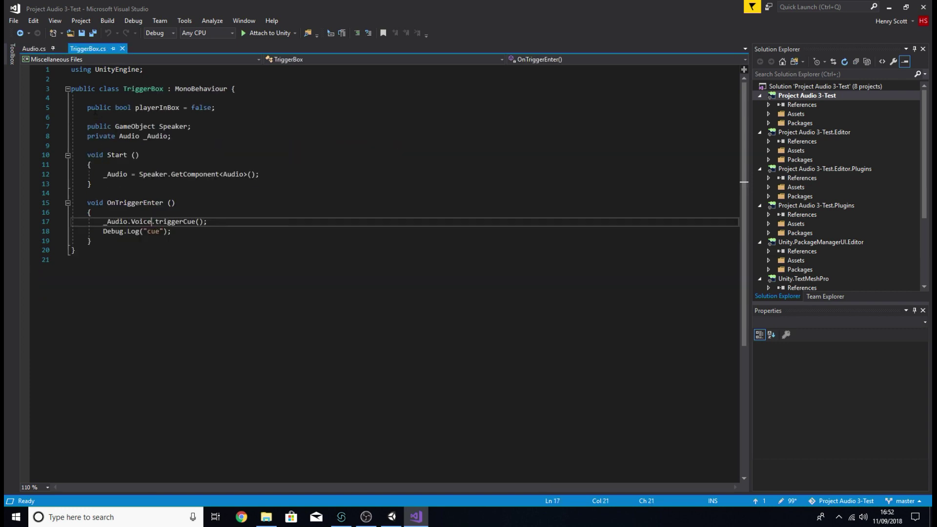
click(87, 108)
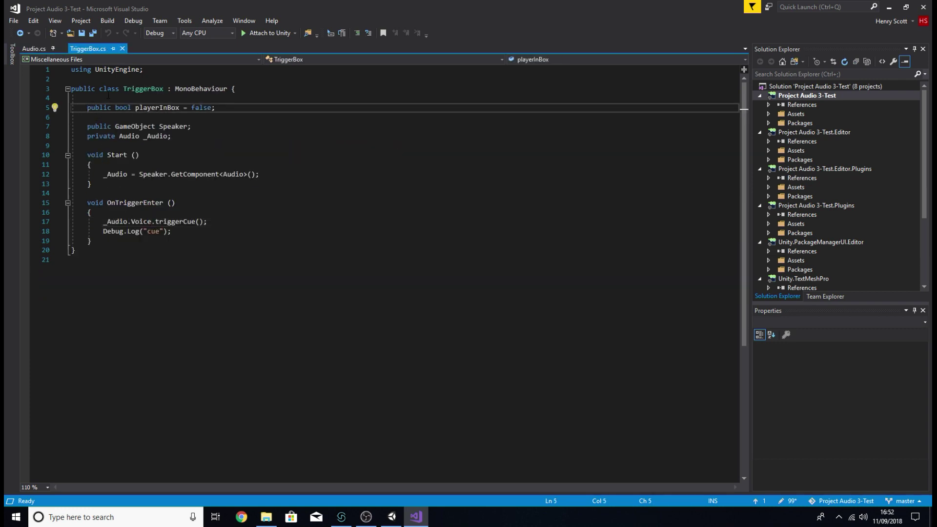
text(//)
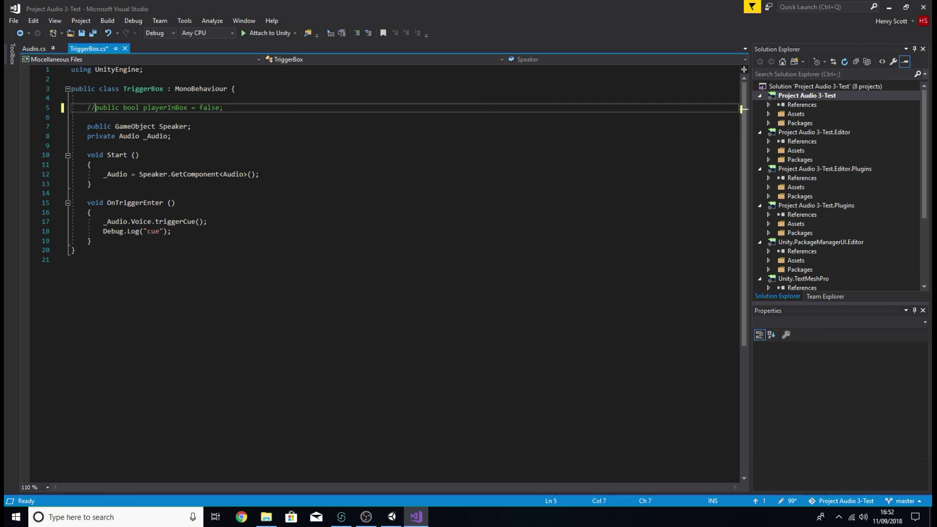
click(392, 517)
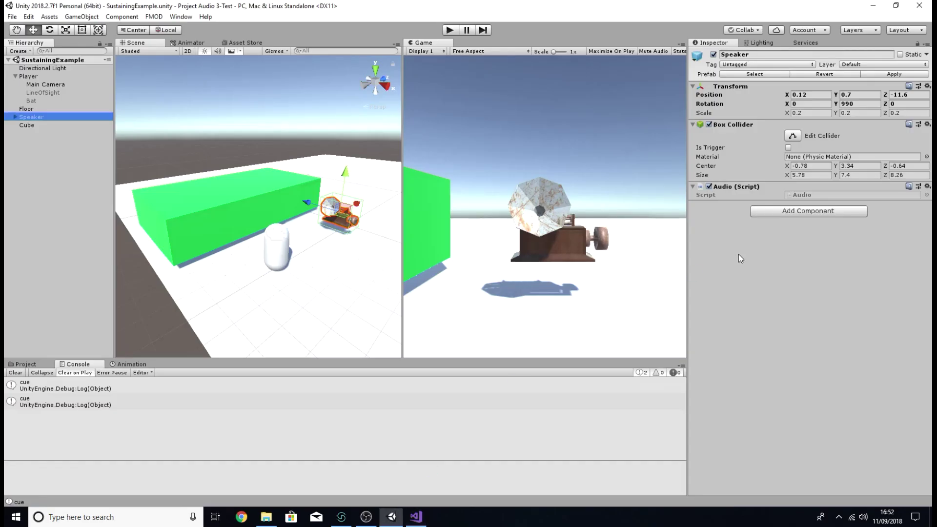
Check the Cube's Trigger Box component and Speaker reference, then return to TriggerBox.cs.
click(29, 125)
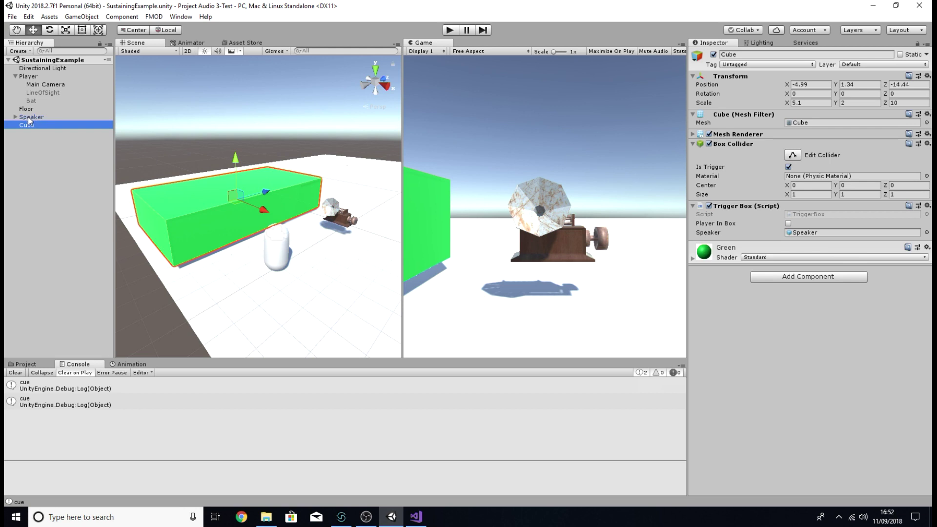
drag(28, 116, 799, 230)
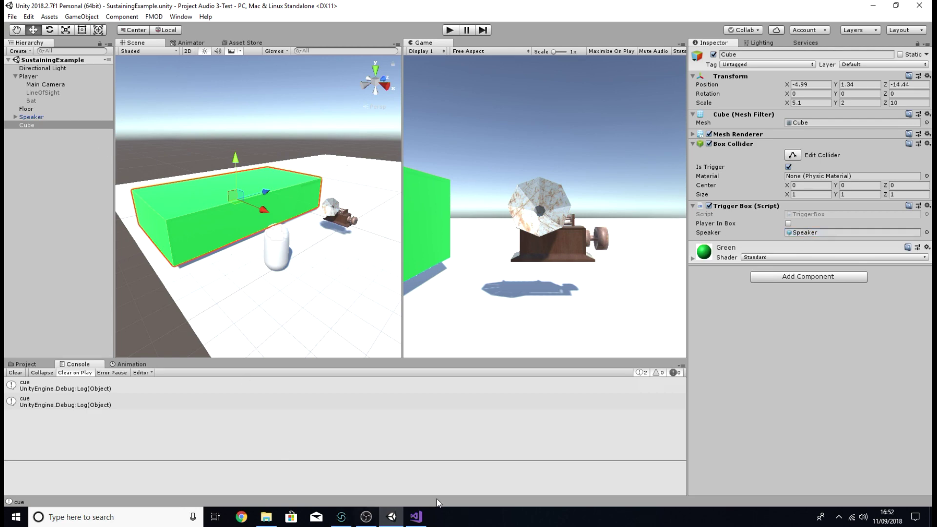
click(416, 517)
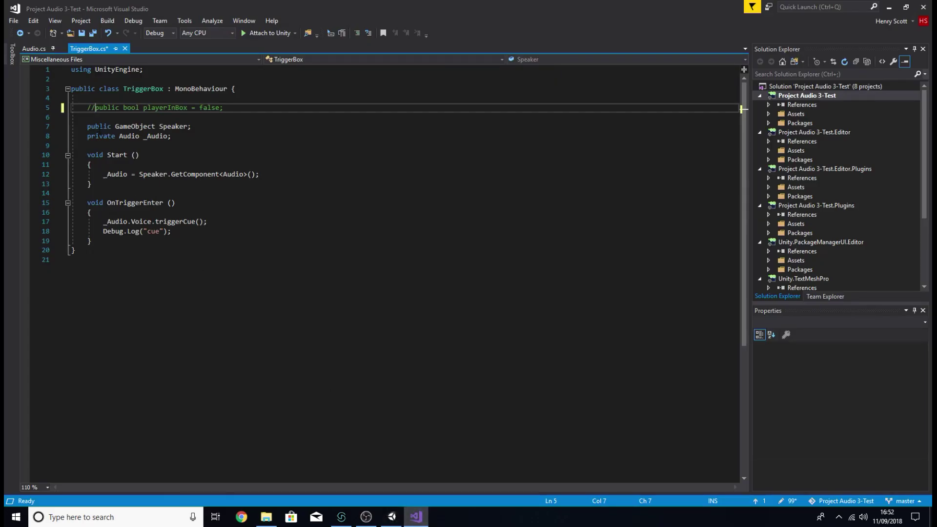
click(95, 136)
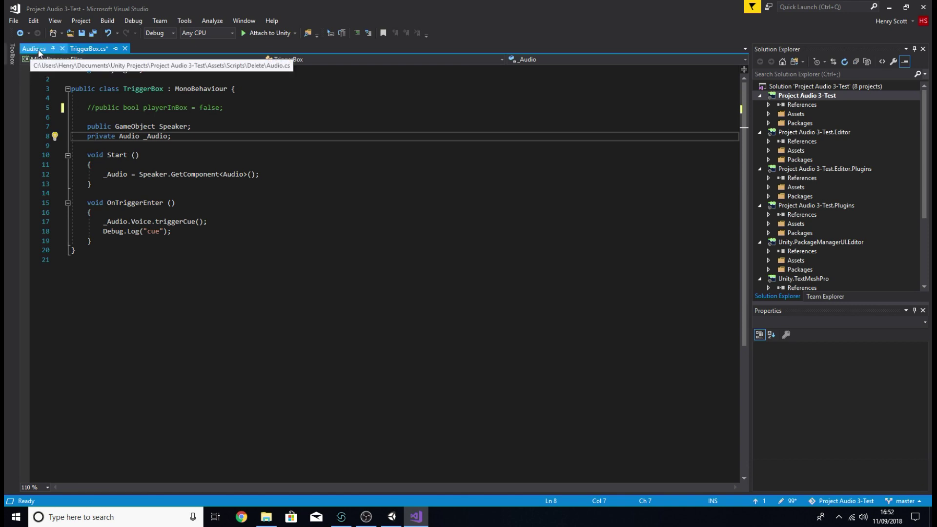
click(145, 137)
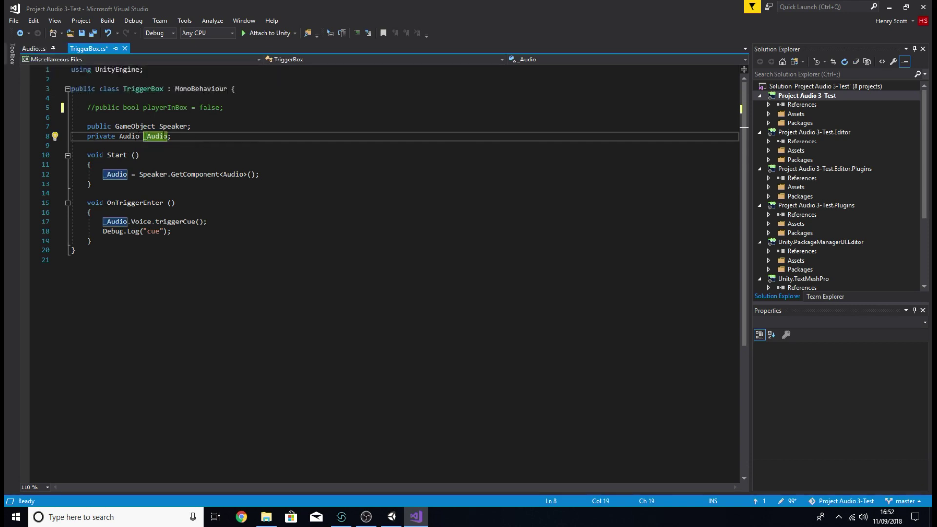
click(183, 138)
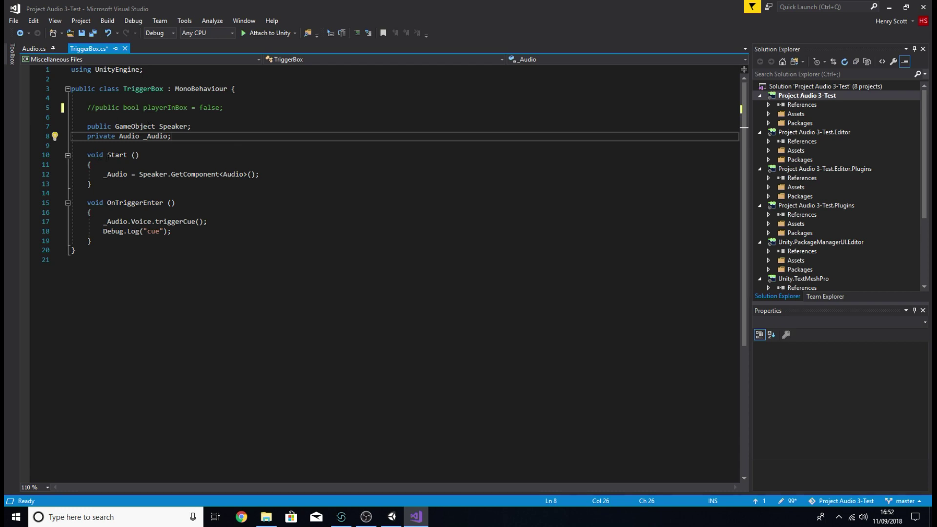
click(125, 174)
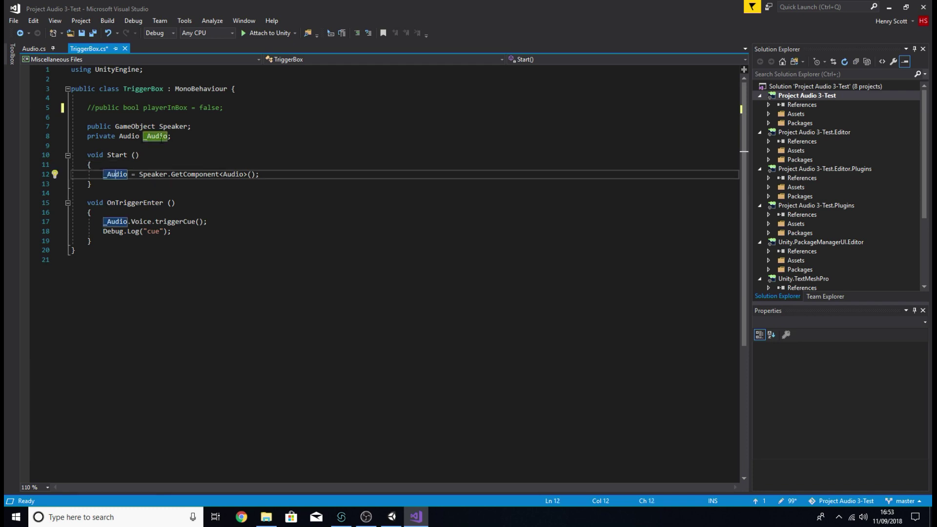
click(146, 174)
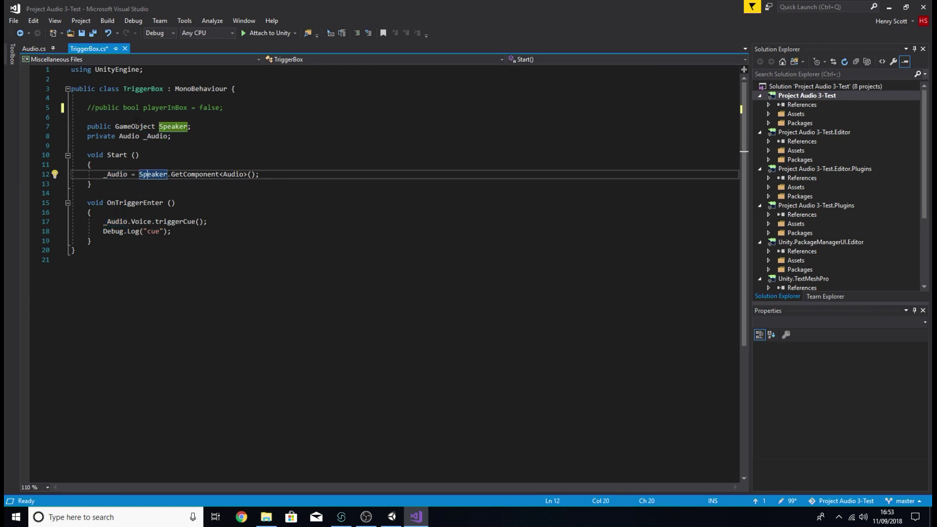
click(231, 174)
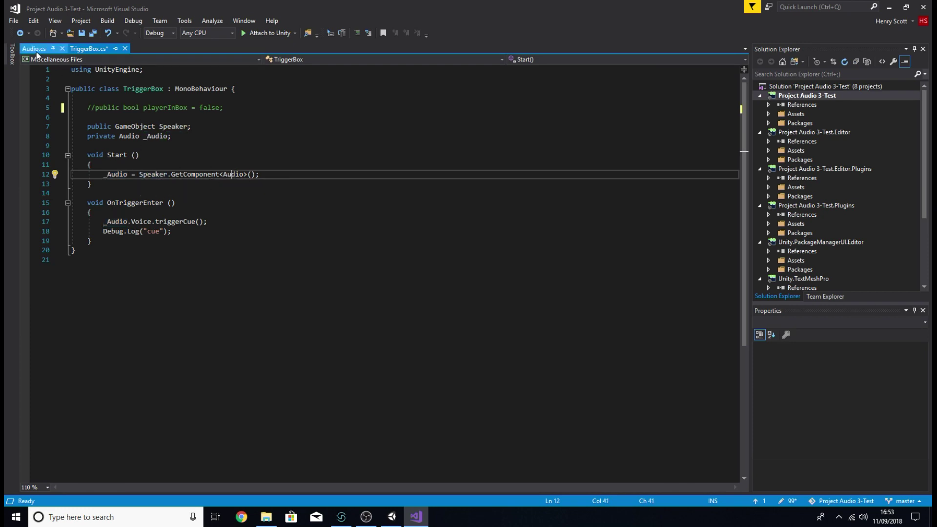
click(391, 517)
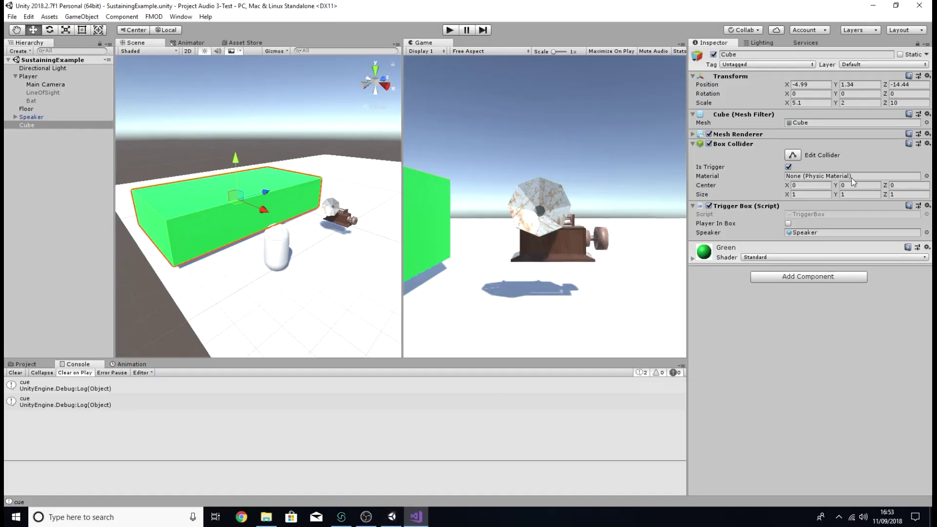
click(28, 117)
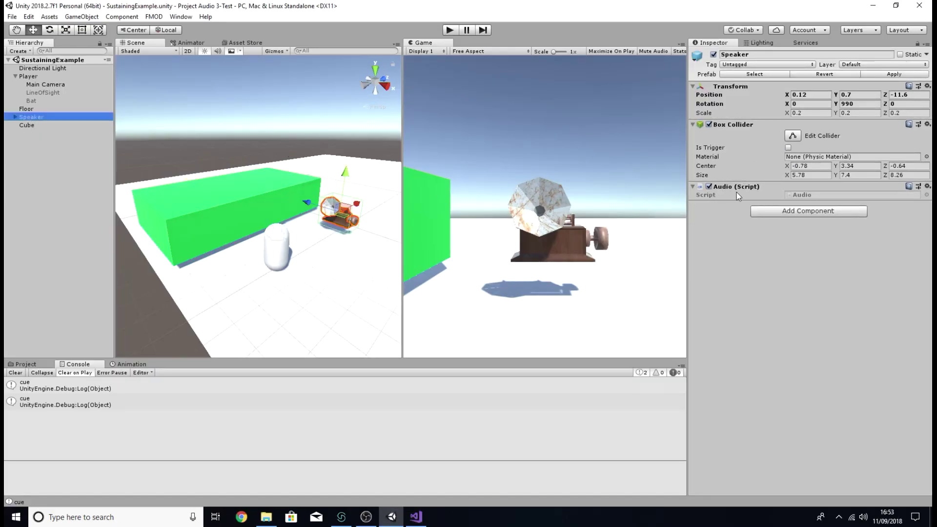
click(416, 517)
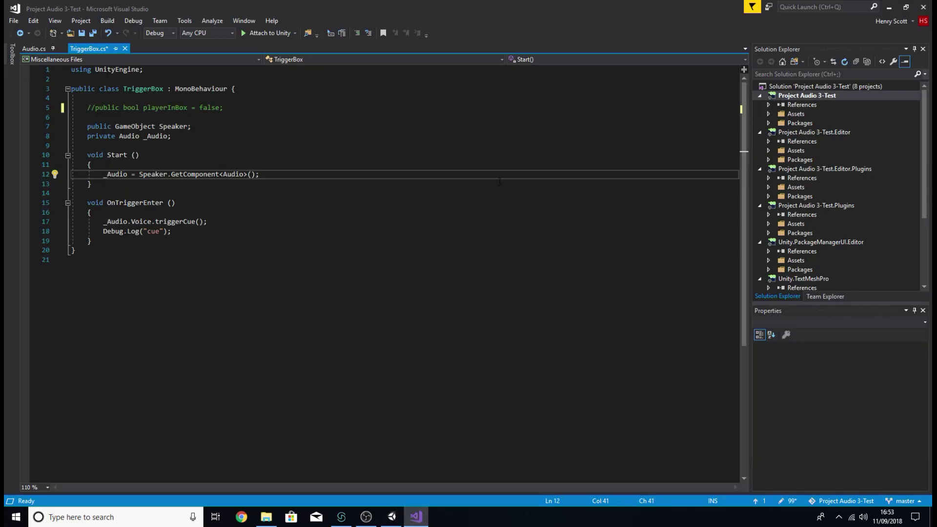
double_click(117, 174)
click(248, 174)
click(127, 200)
click(211, 206)
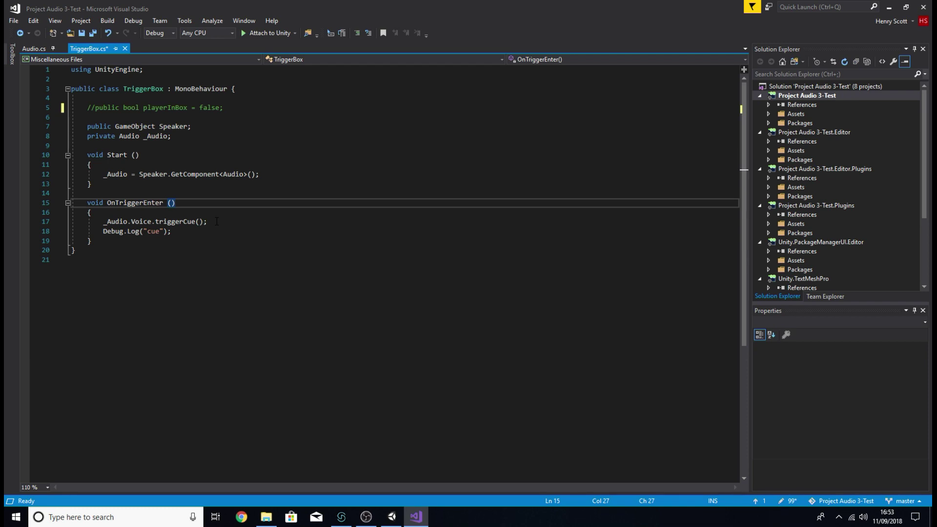
click(128, 221)
key(shift+Left)
key(shift+Left)
key(shift+Left)
key(shift+Left)
key(shift+Left)
key(shift+Left)
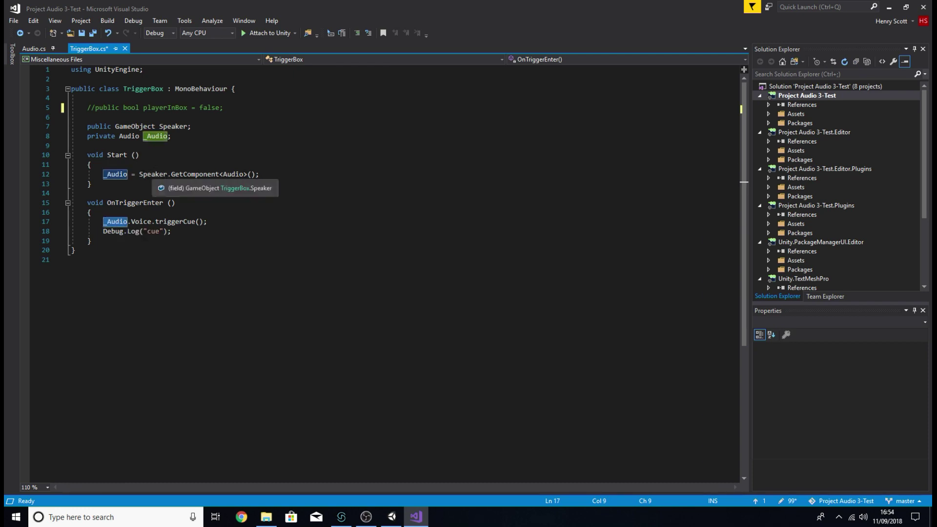
drag(151, 221, 132, 221)
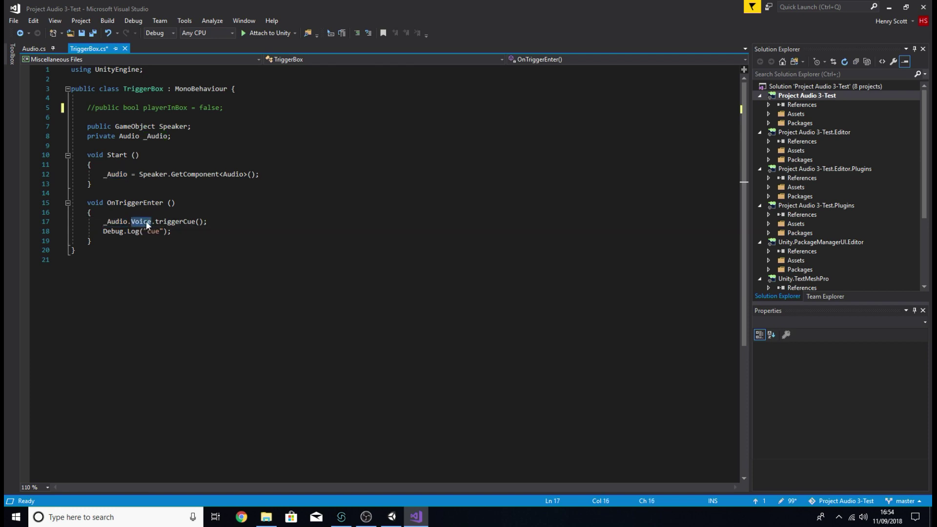
click(155, 221)
drag(207, 222, 155, 222)
click(204, 223)
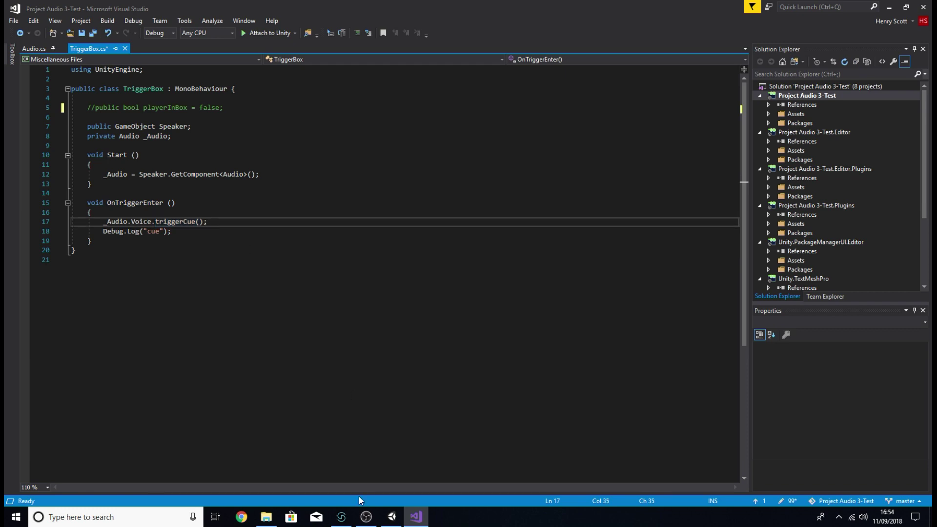
click(341, 517)
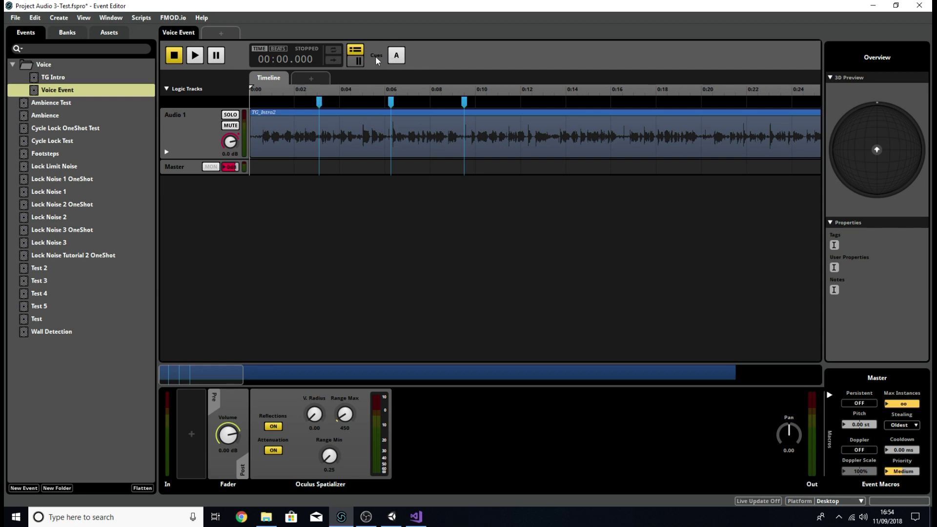
click(416, 517)
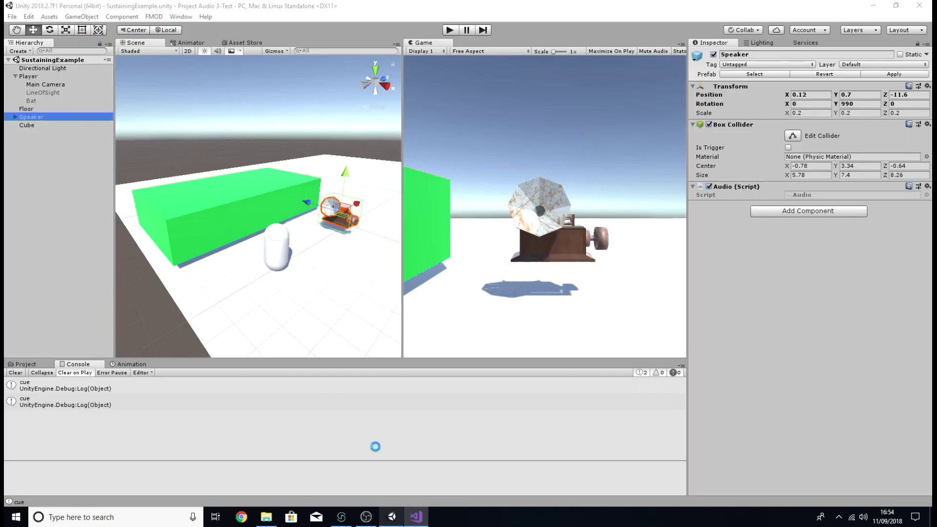
Keep the _Audio.Voice.triggerCue() call on TriggerBox line 17 with Debug.Log("cue") following it.
click(391, 518)
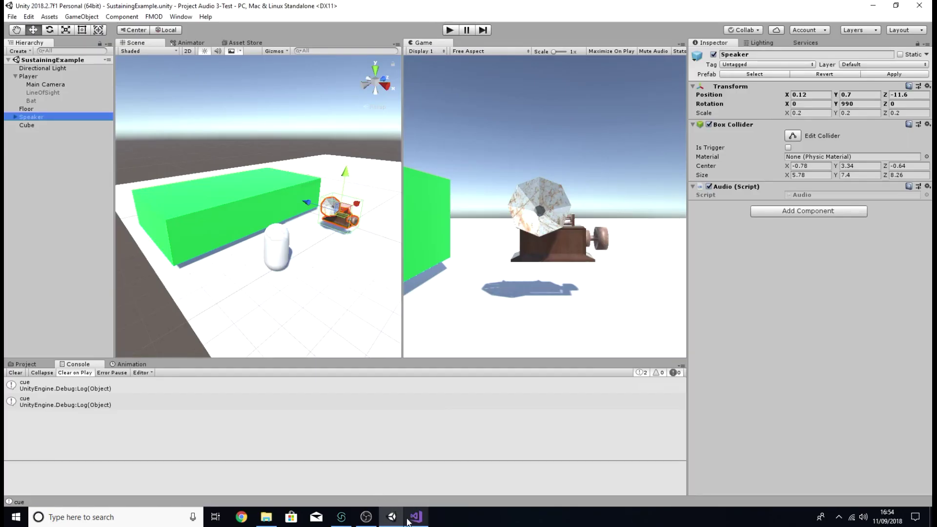
click(341, 518)
right_click(342, 517)
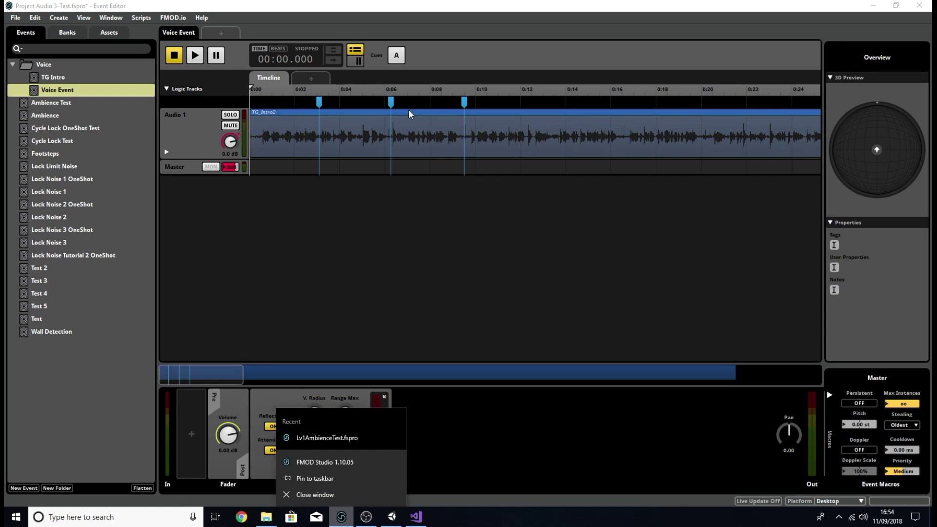
click(416, 518)
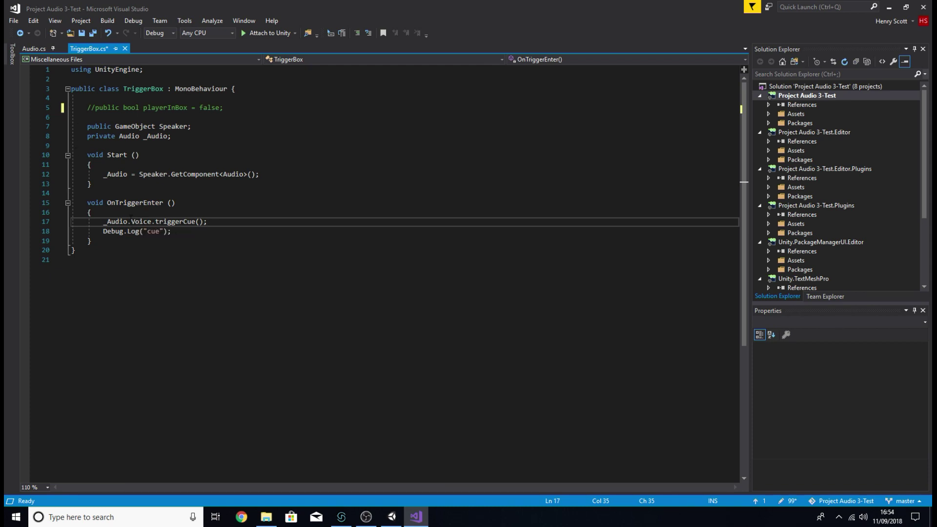
drag(130, 220, 107, 220)
key(BackSpace)
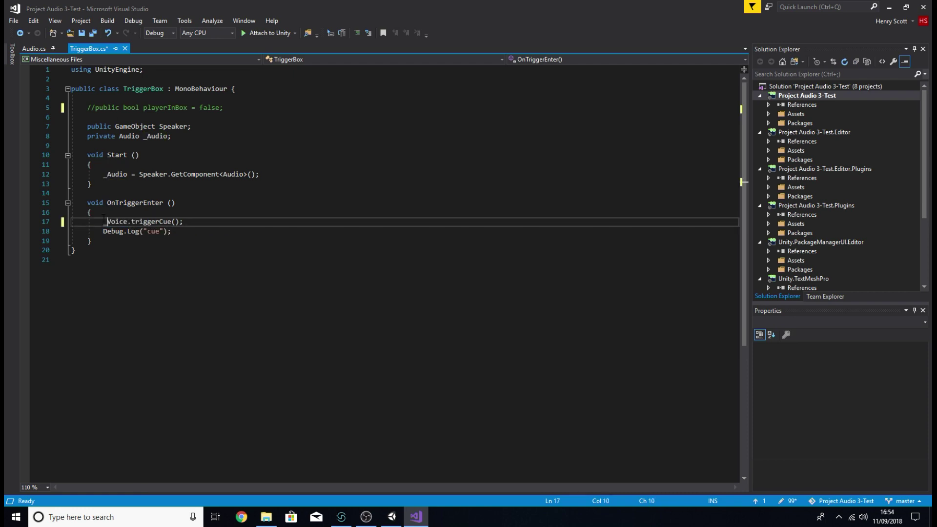
key(BackSpace)
key(ctrl+z)
key(ctrl+z)
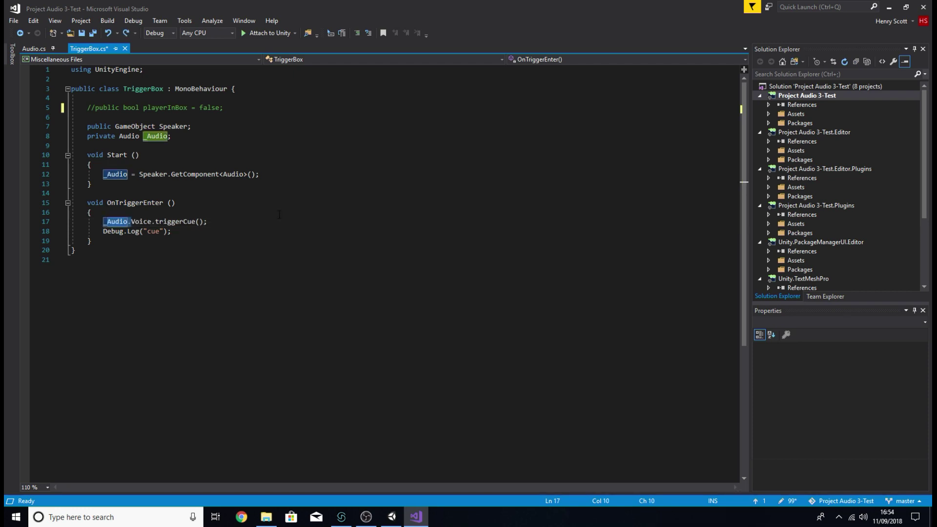
click(238, 213)
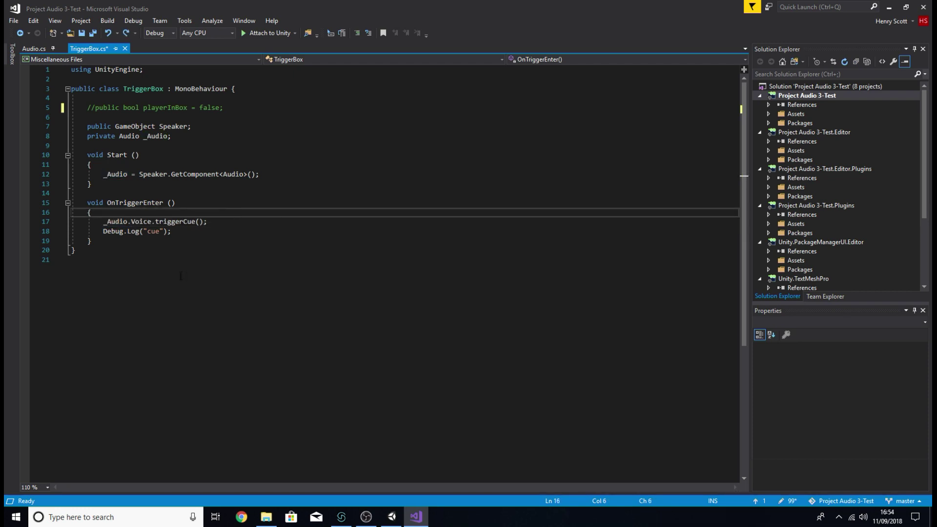
click(172, 231)
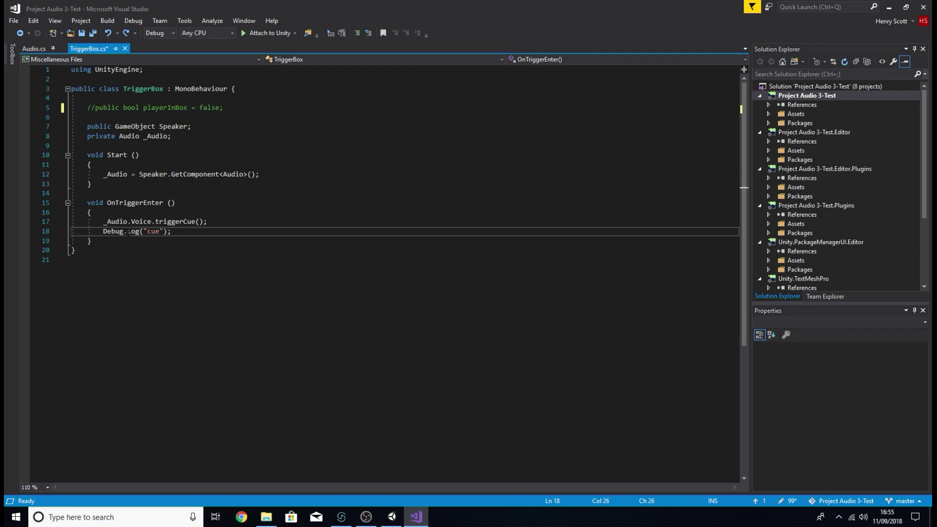
Clear the old messages from Unity's Console, then come back to Visual Studio.
click(392, 517)
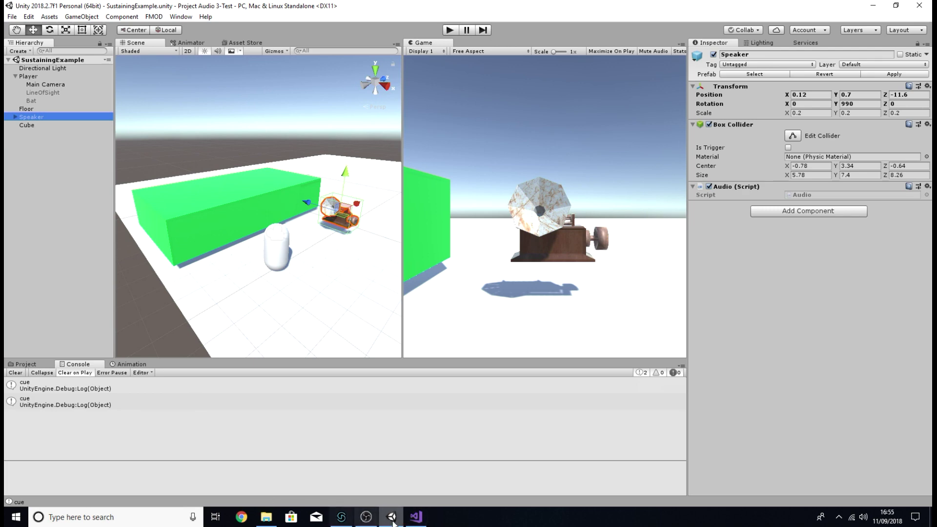
click(416, 517)
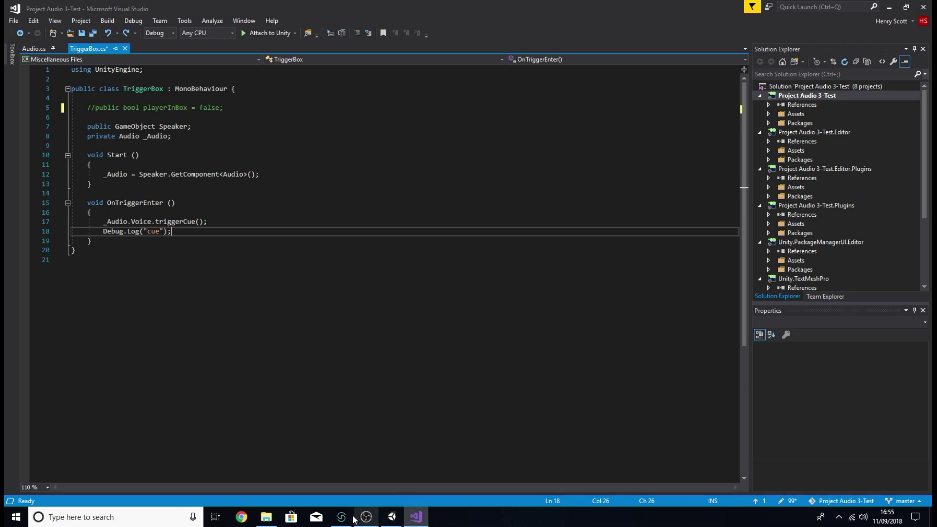
click(391, 517)
click(15, 373)
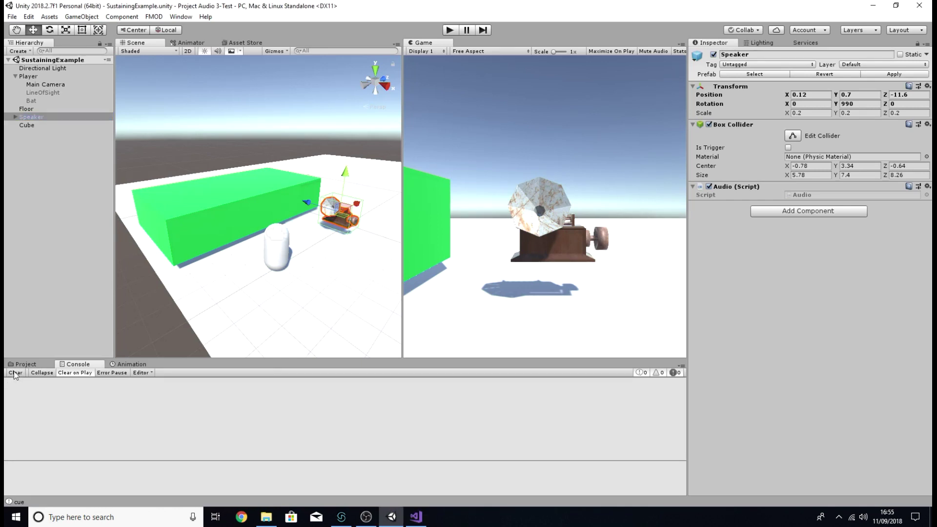
click(416, 517)
Remove the /* */ markers around Audio.cs's PLAYBACK_STATE SUSTAINING check and save the script.
click(32, 49)
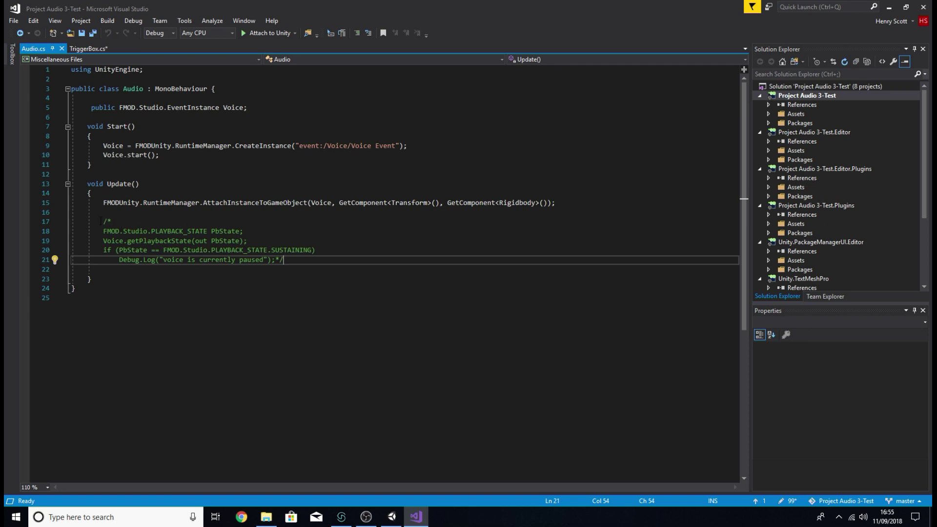
key(BackSpace)
key(BackSpace)
click(123, 222)
key(BackSpace)
key(BackSpace)
key(ctrl+s)
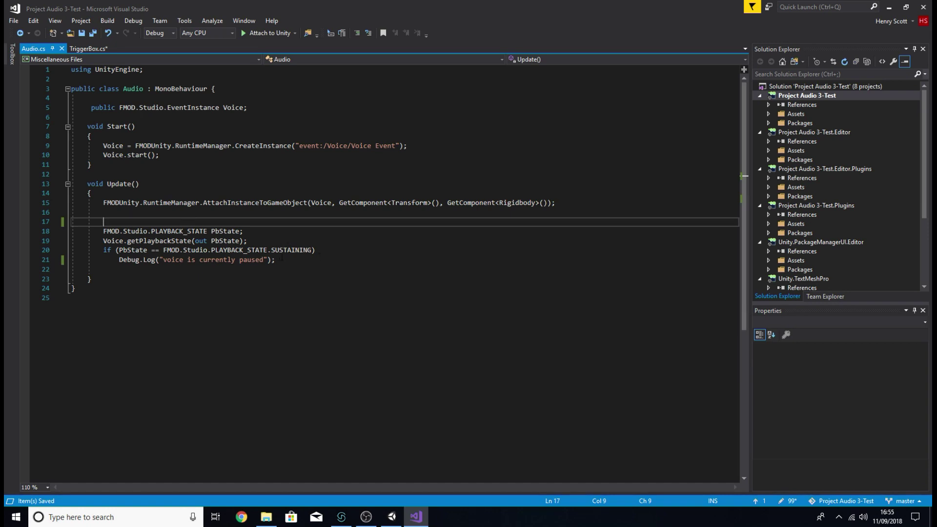
Inspect the PLAYBACK_STATE type, PbState, Voice and SUSTAINING in Audio.cs's Update() check.
double_click(308, 250)
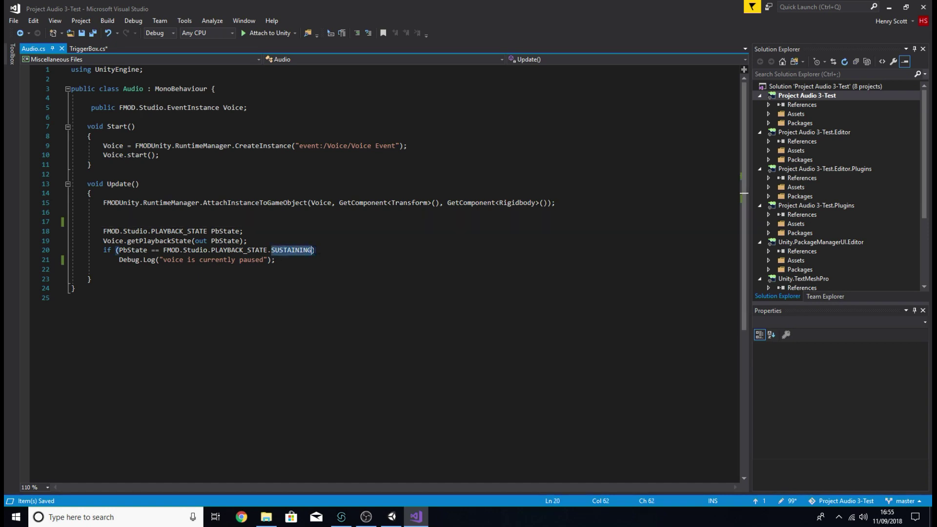
key(Up)
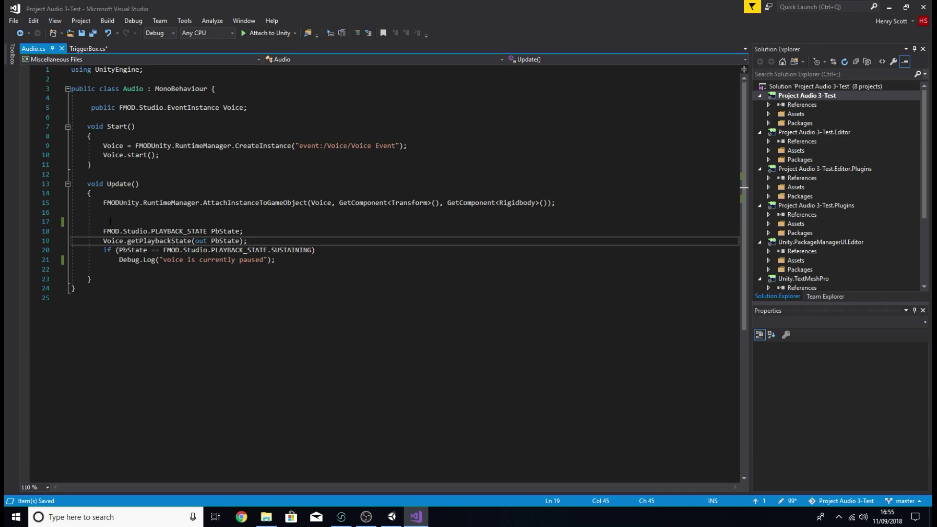
drag(103, 231, 207, 231)
click(207, 231)
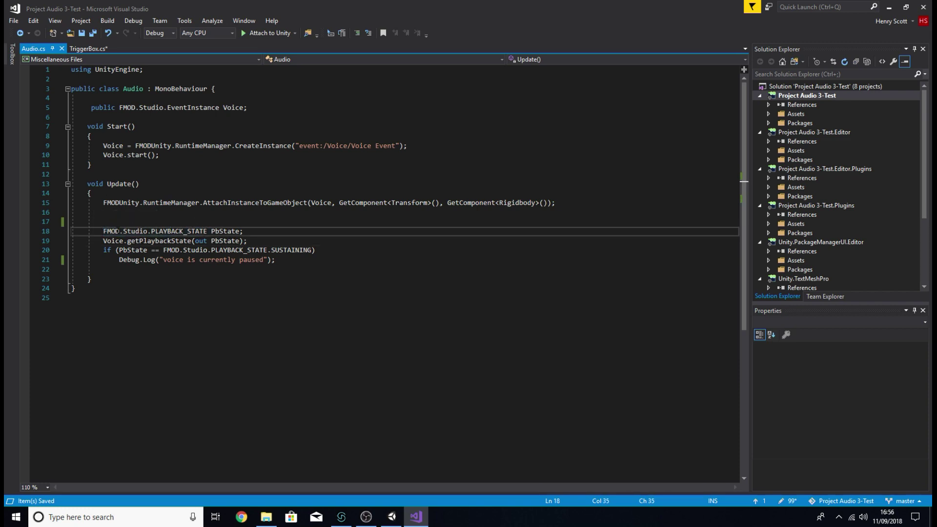
drag(211, 231, 249, 232)
click(260, 231)
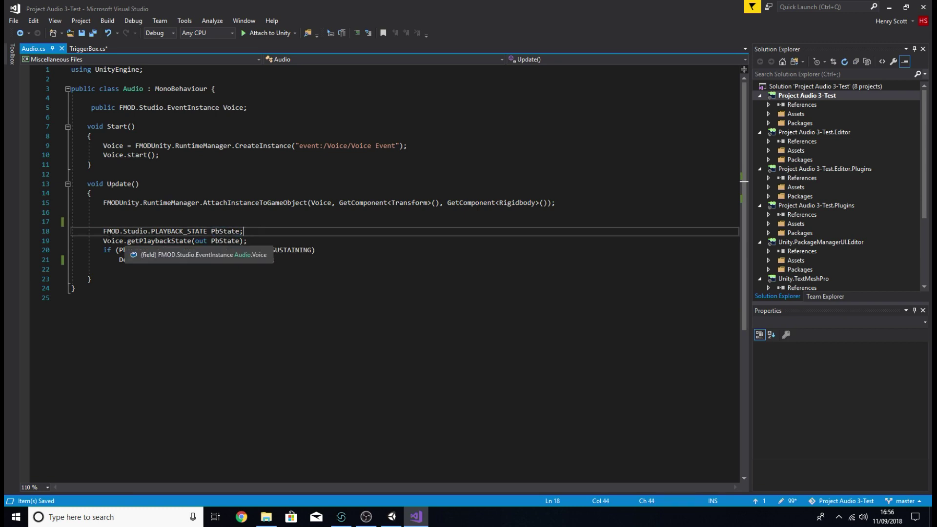
click(107, 241)
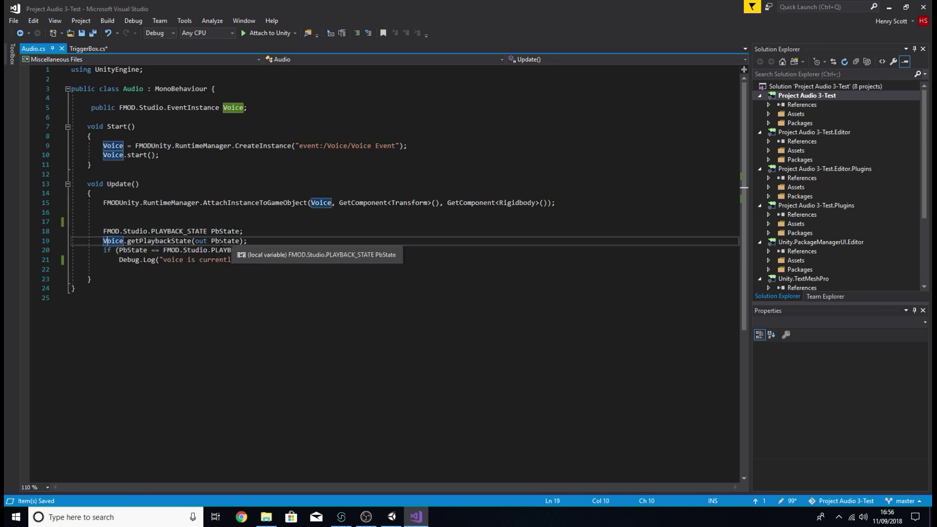
click(115, 240)
key(Left)
key(Left)
key(Left)
key(Left)
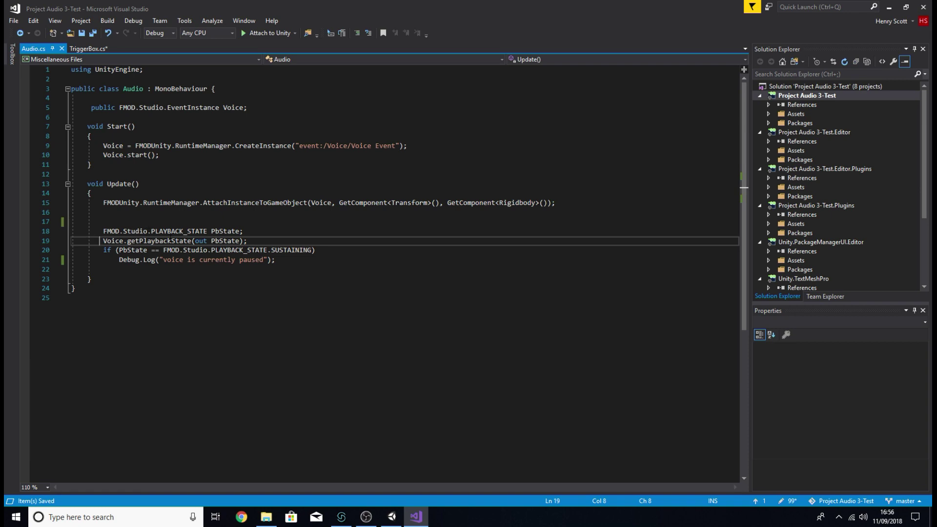
click(244, 241)
click(252, 239)
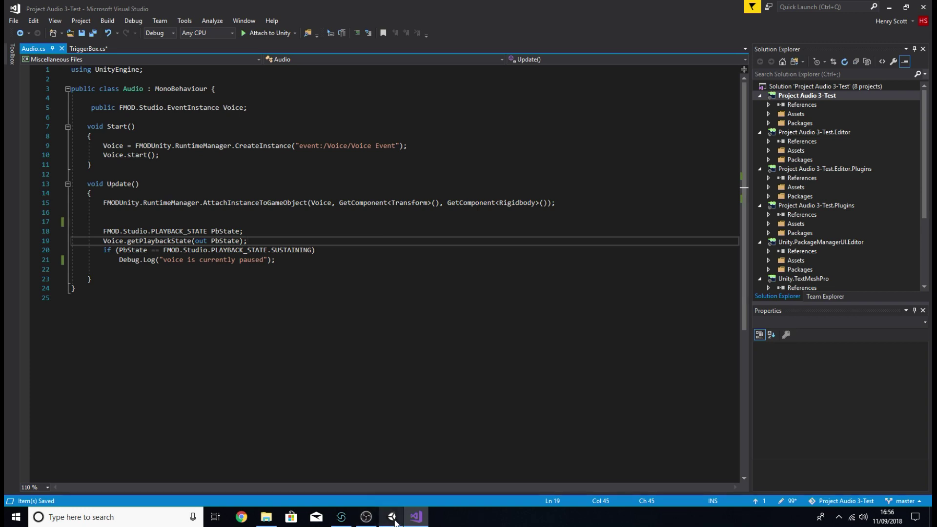
View the Voice Event's three sustain points in FMOD Studio, then go back to Audio.cs.
click(341, 517)
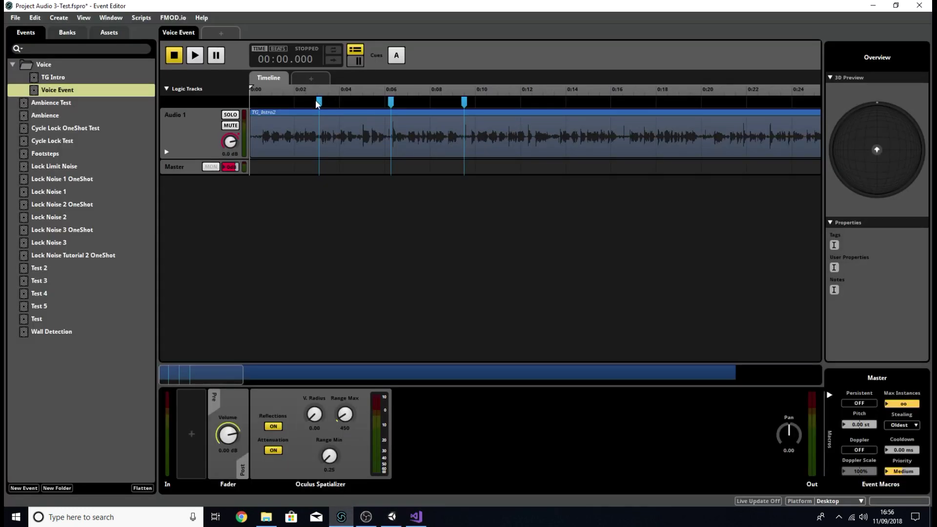
click(416, 517)
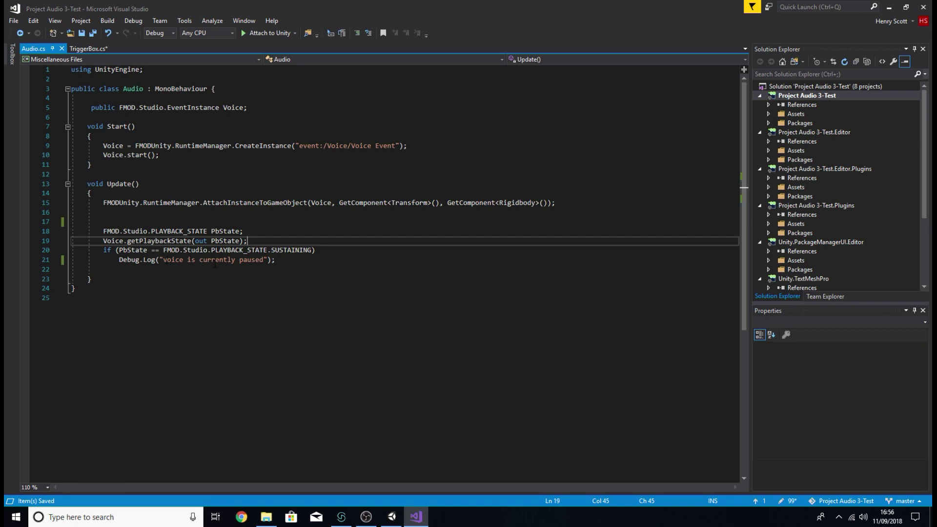
Play the Unity scene, watch "voice is currently paused" repeat in the Console, then stop playback.
click(385, 516)
click(452, 34)
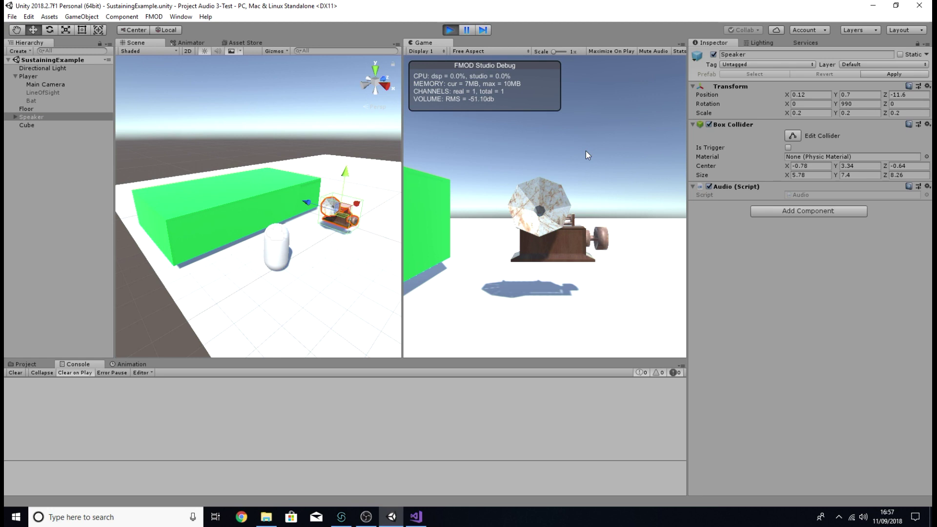
key(space)
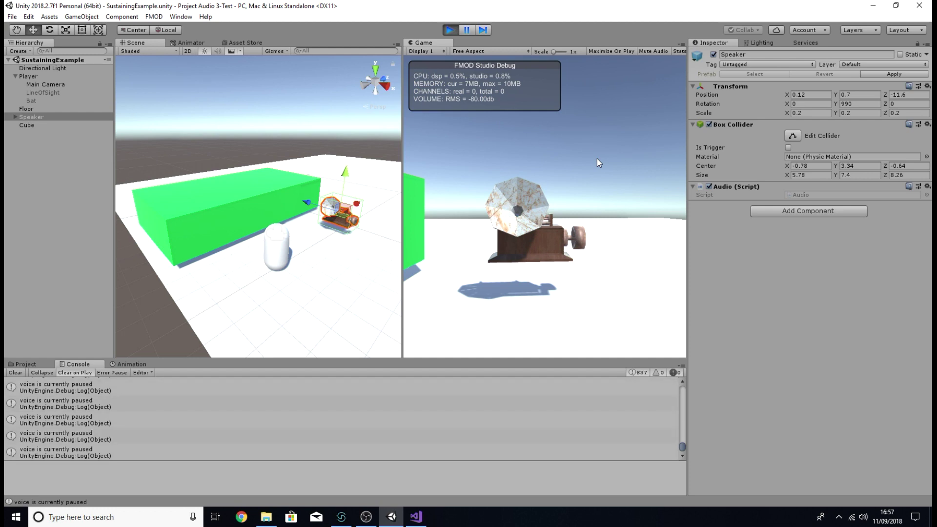
click(450, 29)
click(416, 516)
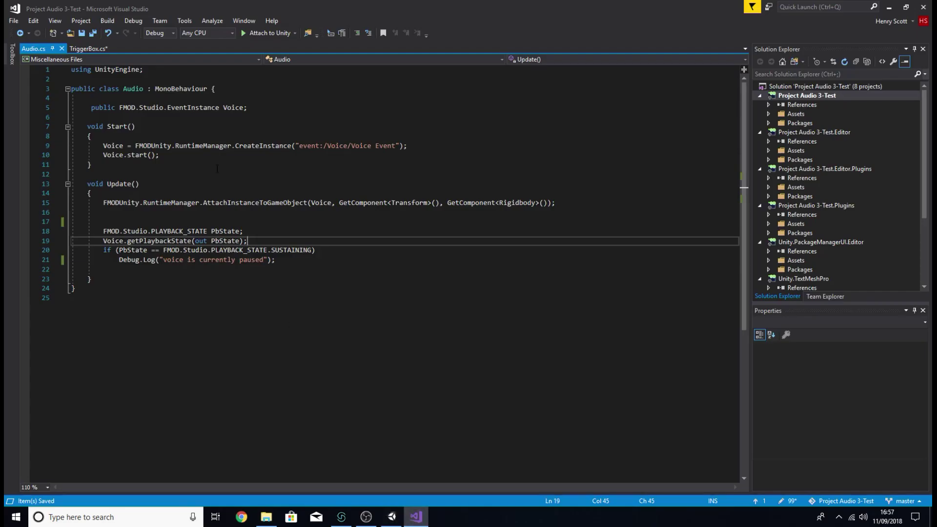
Review the triggerCue call on TriggerBox line 17, go back to Audio.cs, then reopen FMOD Studio.
click(85, 48)
key(ctrl+z)
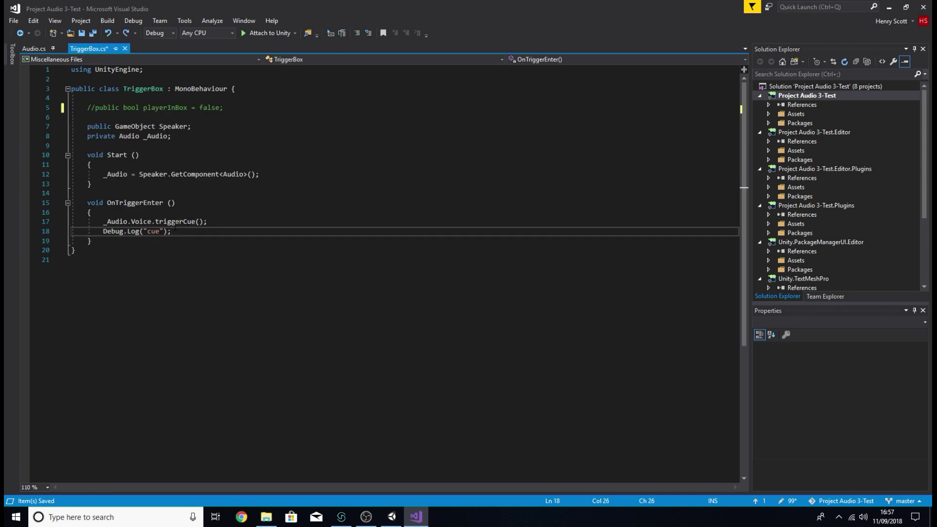
drag(152, 222, 227, 220)
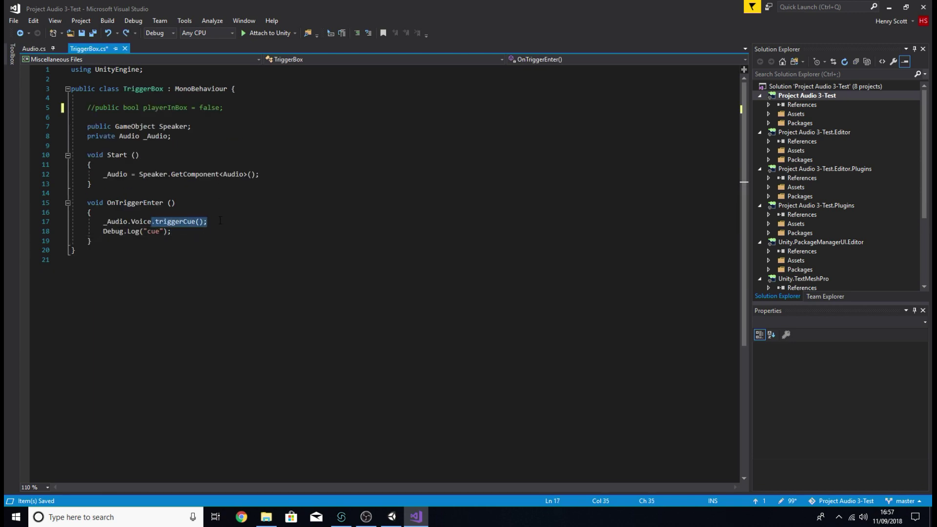
click(211, 222)
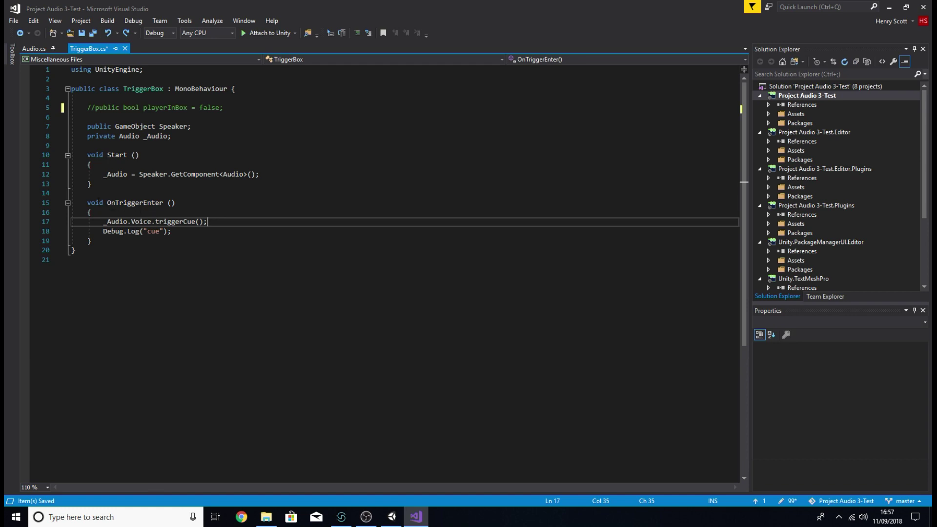
key(ctrl+Tab)
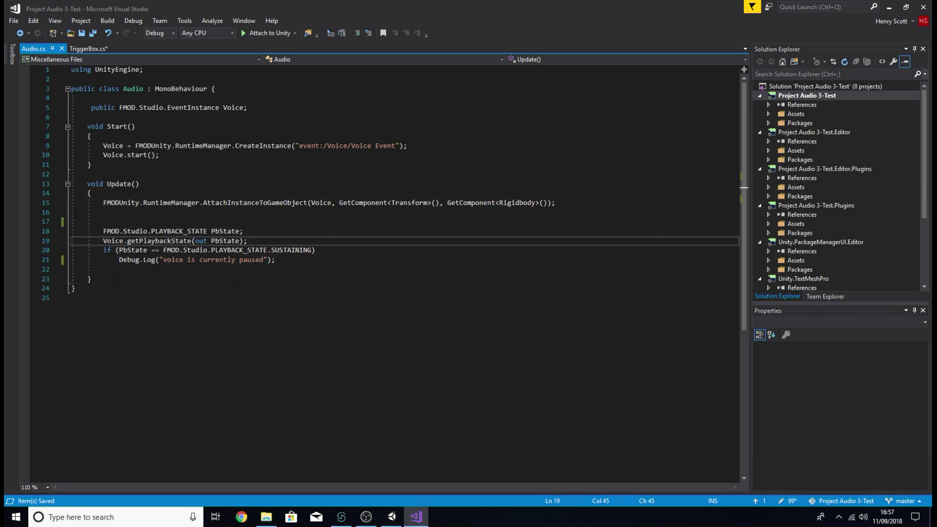
click(391, 516)
click(344, 518)
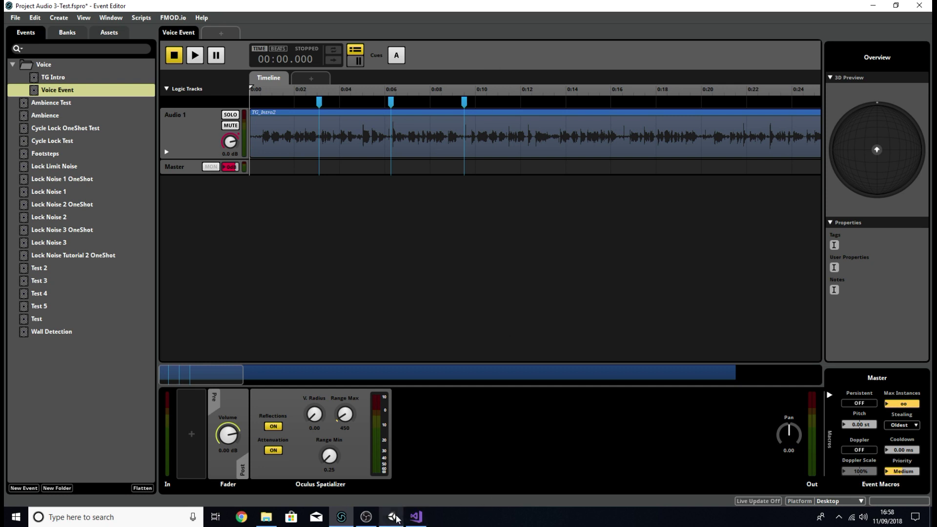
Check the Voice Event's sustain points near 0:03, 0:06 and 0:09 on the TG_Intro2 clip.
mouse_move(396, 519)
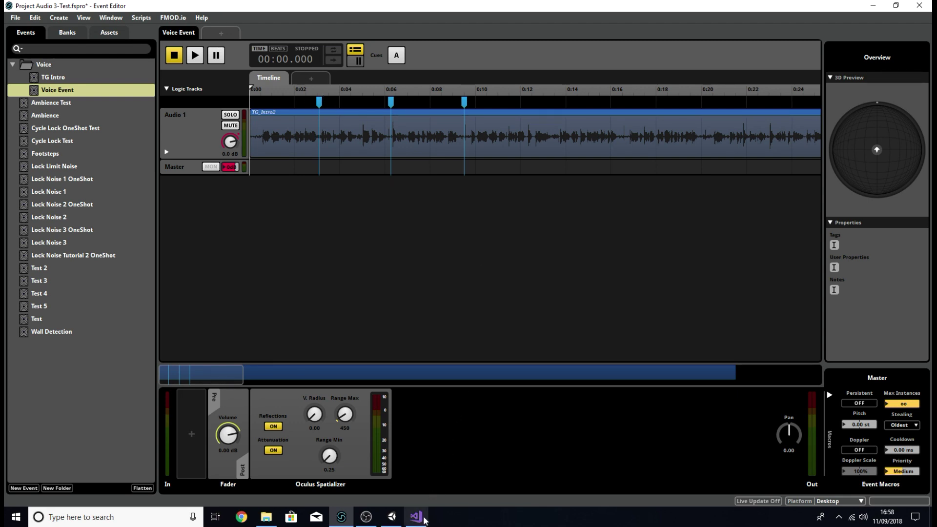
click(391, 517)
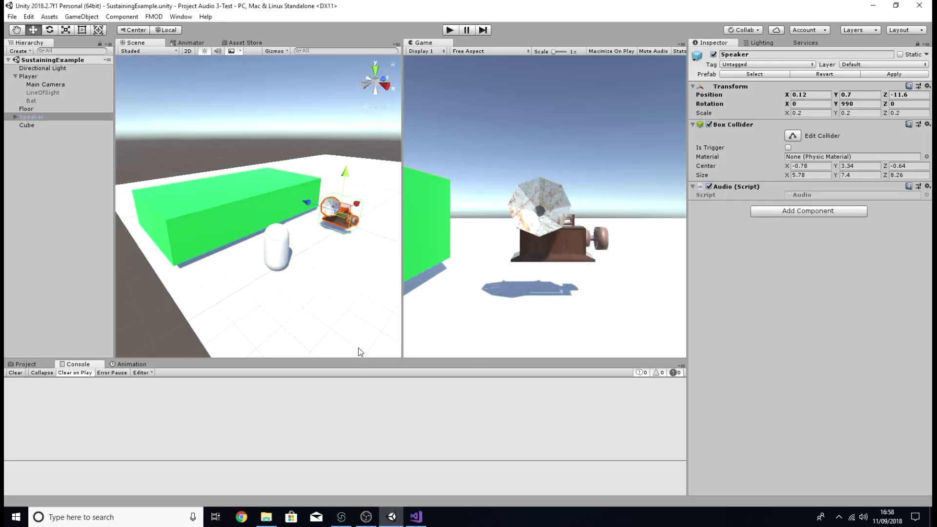